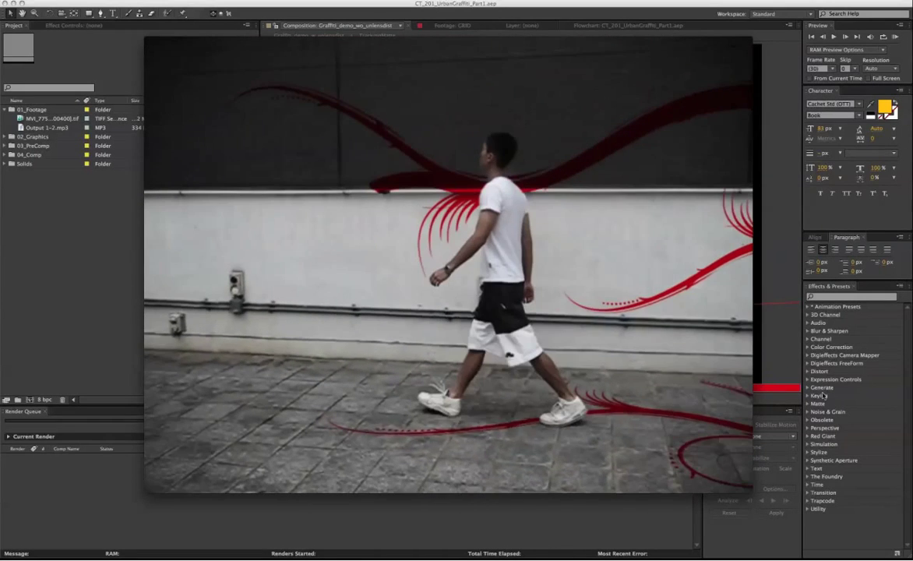
# Minimize the Graffiti_01_A.mov preview window
pyautogui.moveTo(374, 157)
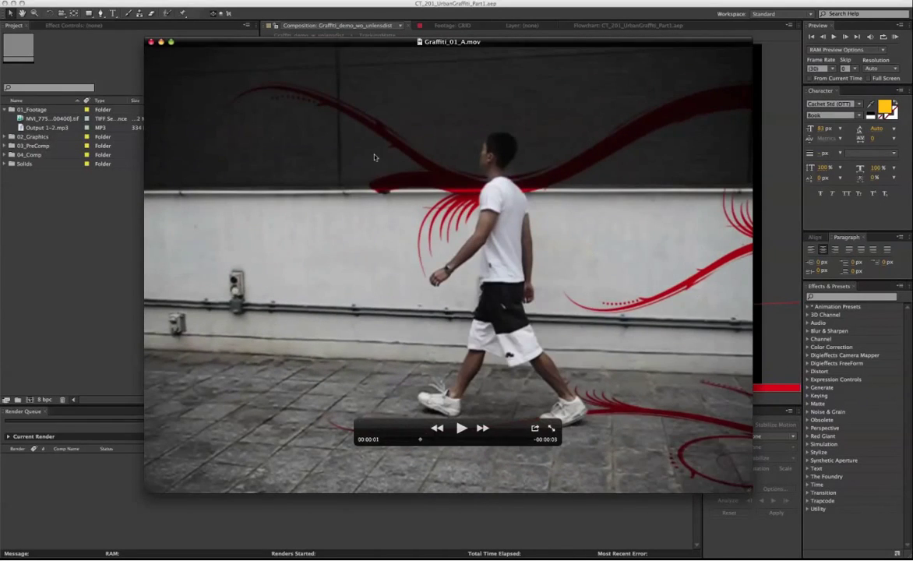
pyautogui.click(161, 44)
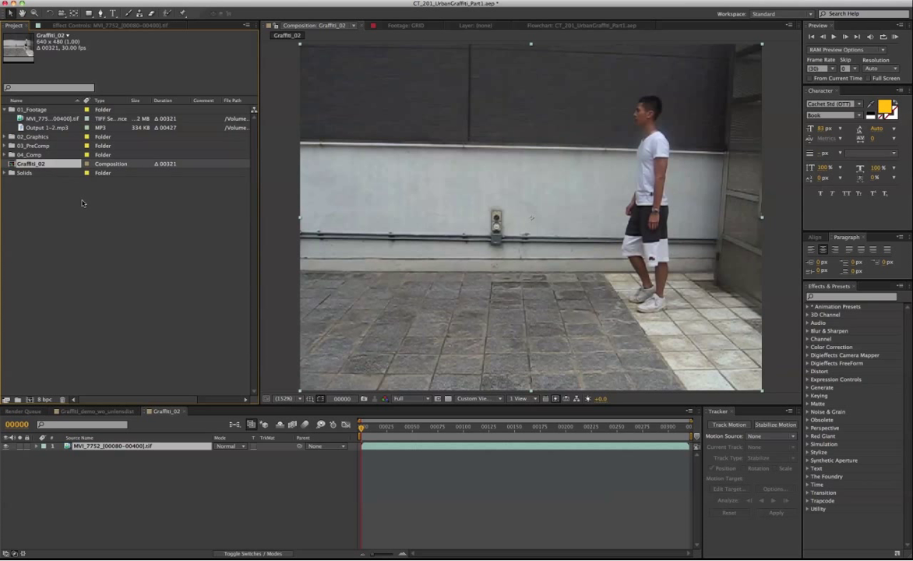
pyautogui.click(82, 204)
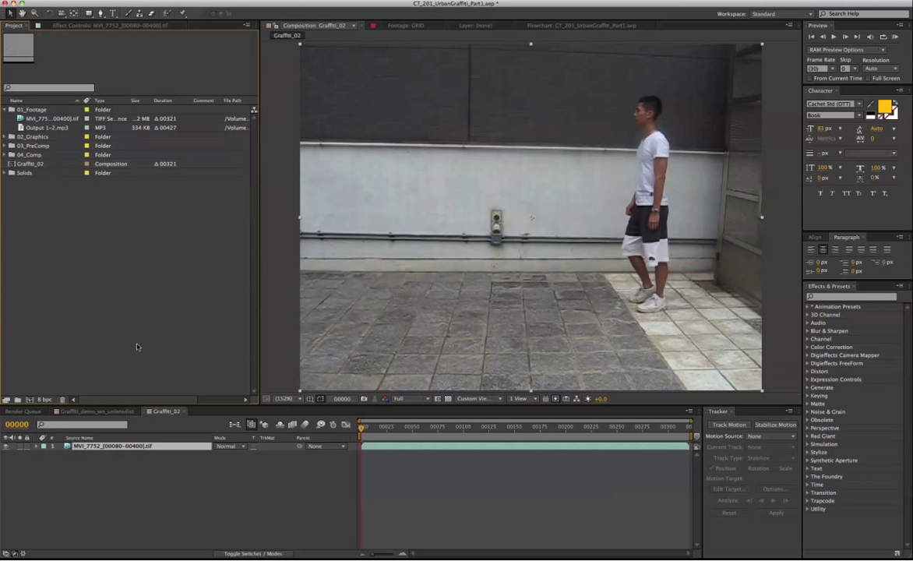
# Apply The Foundry's CameraTracker effect to the MVI_7752 footage layer in the Graffiti_02 composition
pyautogui.click(197, 3)
pyautogui.click(86, 346)
pyautogui.click(140, 480)
pyautogui.click(117, 446)
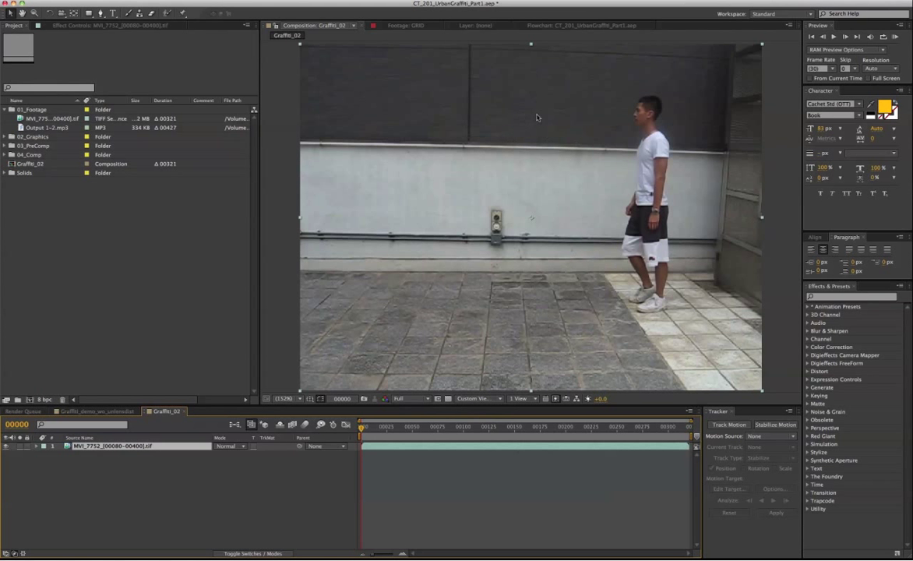
pyautogui.click(206, 2)
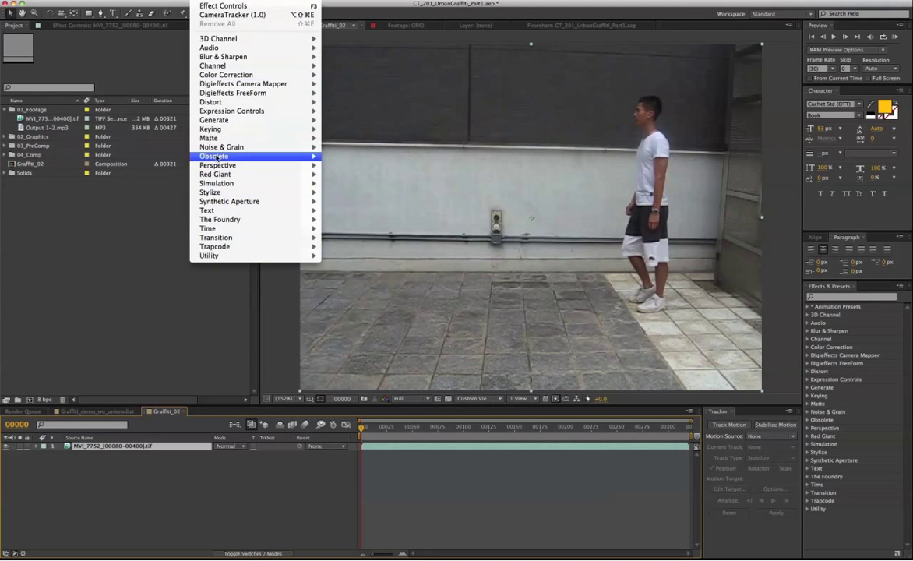
pyautogui.moveTo(257, 222)
pyautogui.click(362, 219)
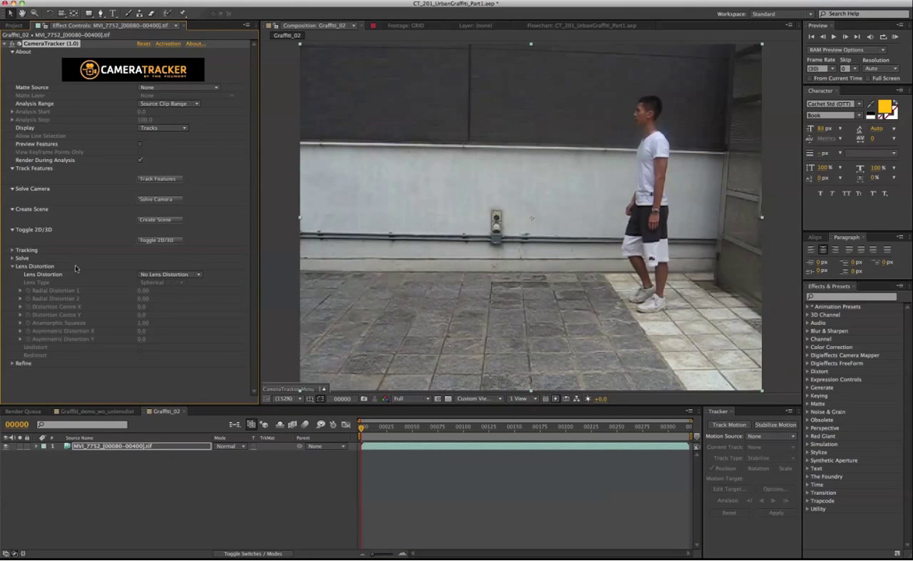
# Try undistorting the footage with CameraTracker's Known Lens option and Radial Distortion 1, and delete the effect
pyautogui.moveTo(173, 275); pyautogui.dragTo(167, 292)
pyautogui.click(167, 292)
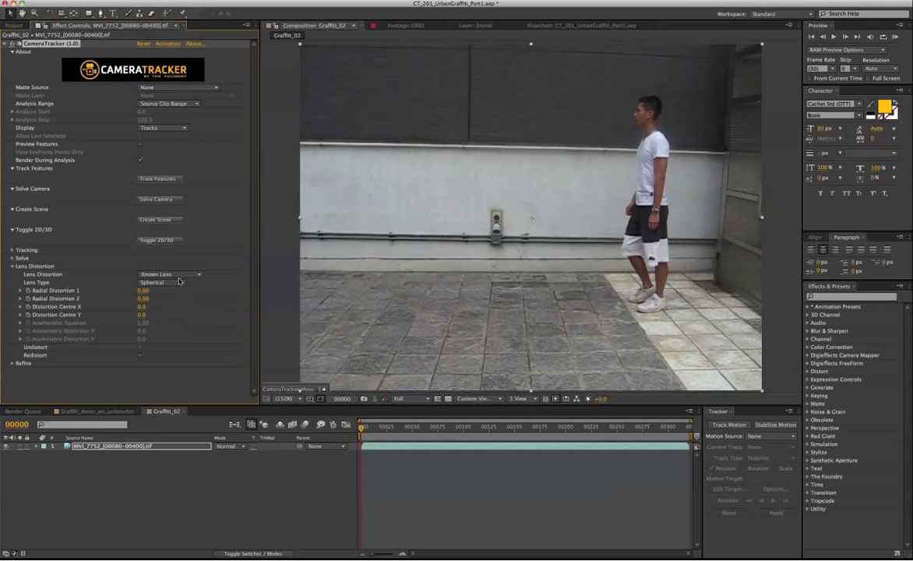
pyautogui.click(140, 347)
pyautogui.moveTo(145, 290)
pyautogui.mouseDown()
pyautogui.moveTo(177, 289)
pyautogui.moveTo(153, 291)
pyautogui.mouseUp()
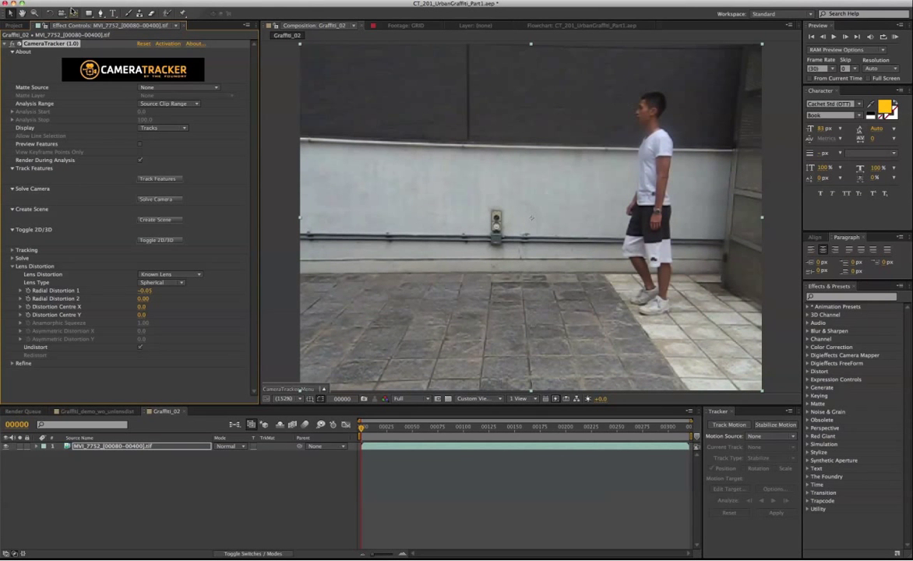
pyautogui.press('Delete')
# Apply the Optics Compensation distort effect to the MVI_7752 footage layer
pyautogui.rightClick(131, 131)
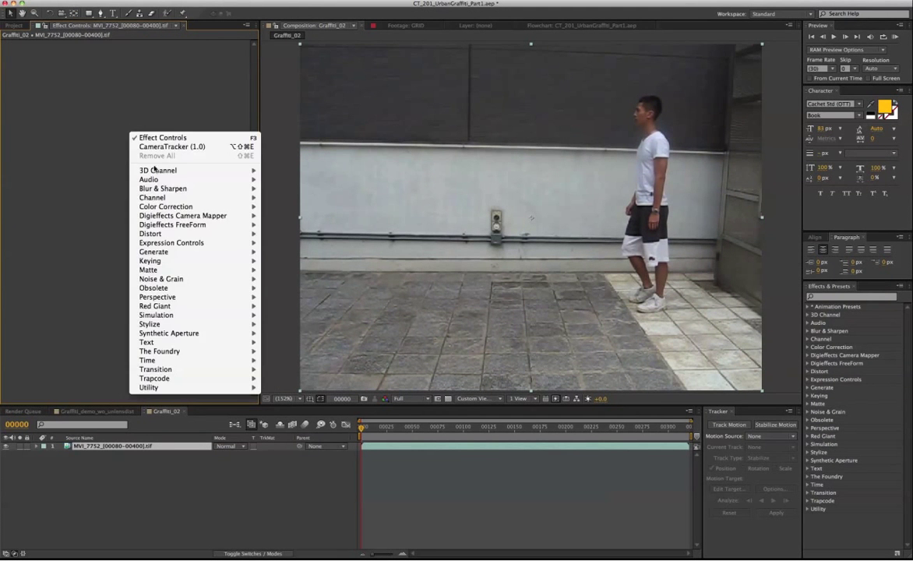
pyautogui.moveTo(193, 263)
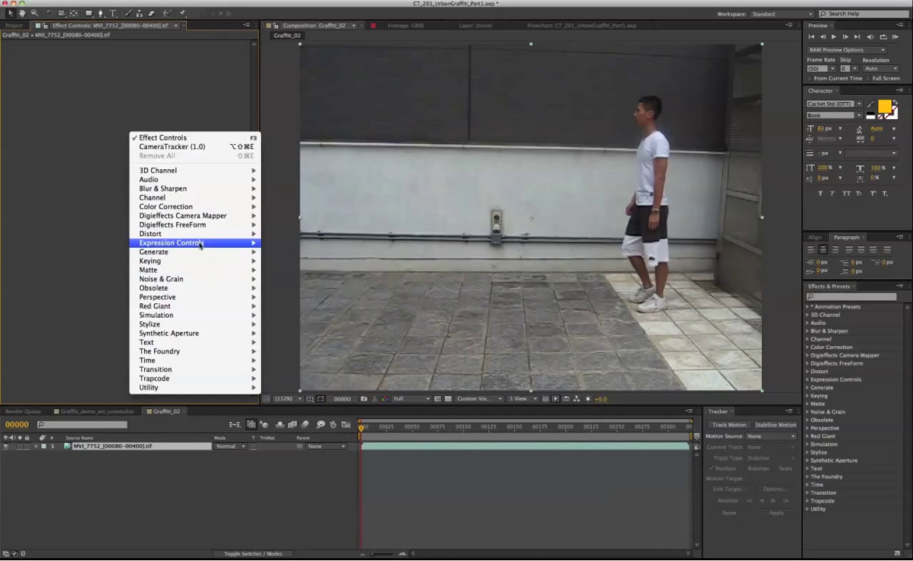
pyautogui.moveTo(187, 233)
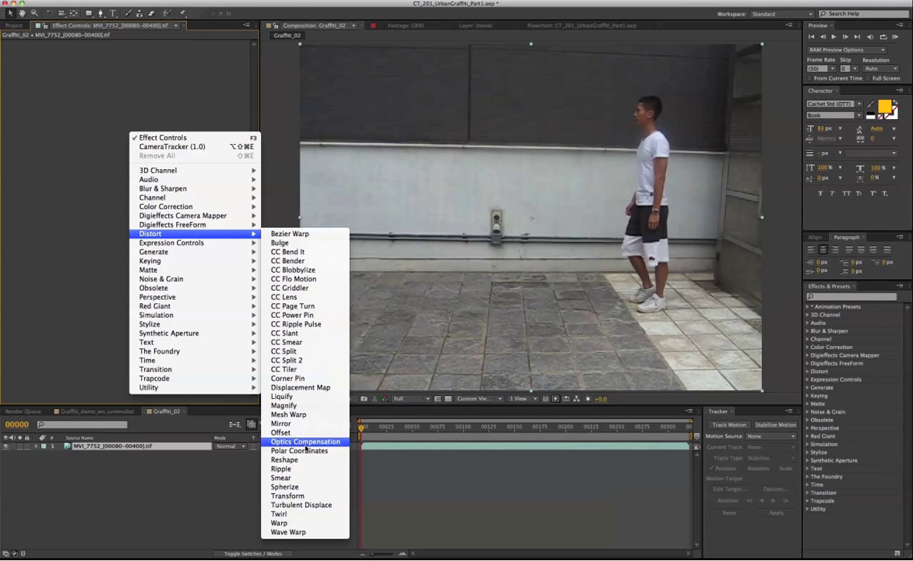
pyautogui.click(309, 442)
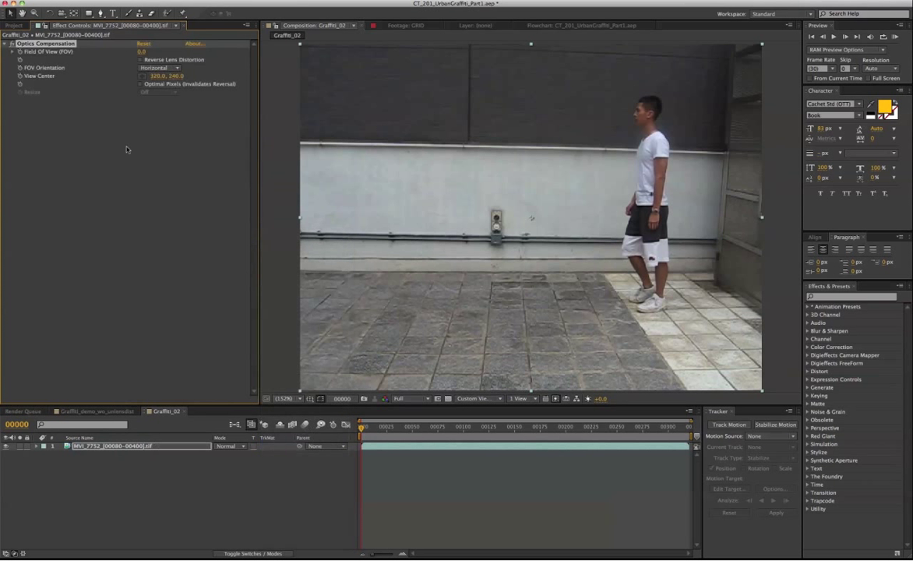
# Enable Reverse Lens Distortion in Optics Compensation and set the Field of View to 20
pyautogui.moveTo(142, 52)
pyautogui.mouseDown()
pyautogui.moveTo(168, 55)
pyautogui.moveTo(115, 57)
pyautogui.moveTo(158, 60)
pyautogui.mouseUp()
pyautogui.click(159, 60)
pyautogui.press('space')
pyautogui.click(147, 52)
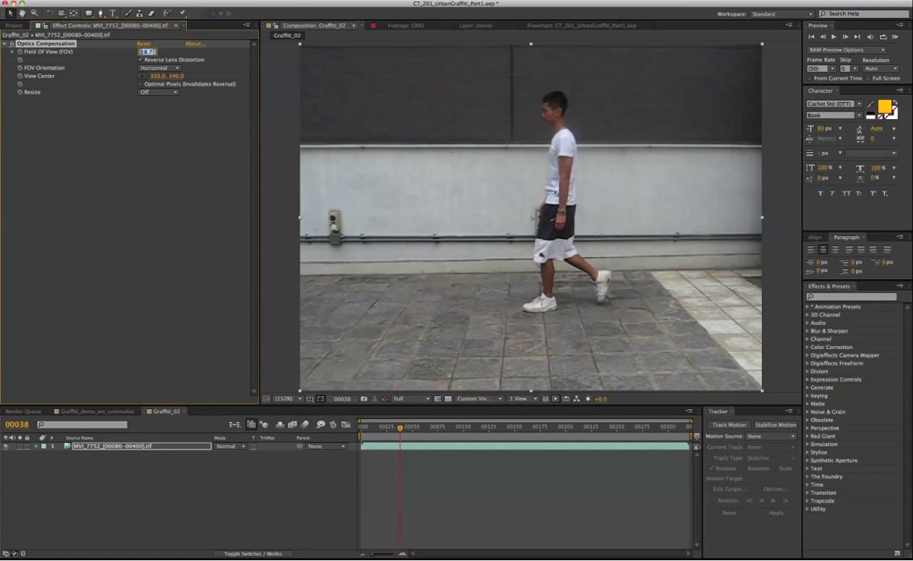
pyautogui.write('22')
pyautogui.press('BackSpace')
pyautogui.press('BackSpace')
pyautogui.write('20')
pyautogui.press('Return')
# Try Optimal Pixels, set the Optics Compensation Field of View to 22, and switch Optimal Pixels back off
pyautogui.click(140, 83)
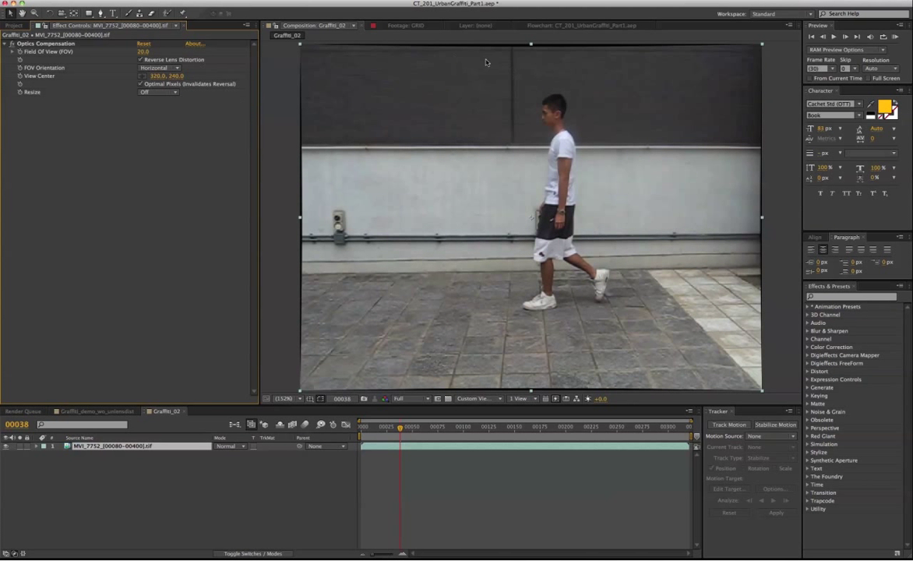
pyautogui.click(143, 52)
pyautogui.write('22')
pyautogui.press('Return')
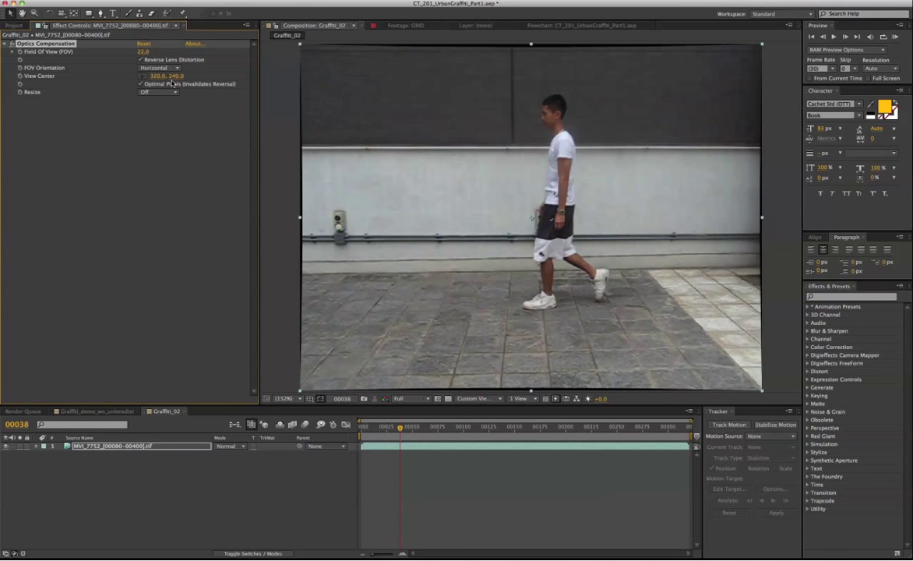
pyautogui.click(139, 82)
pyautogui.click(80, 187)
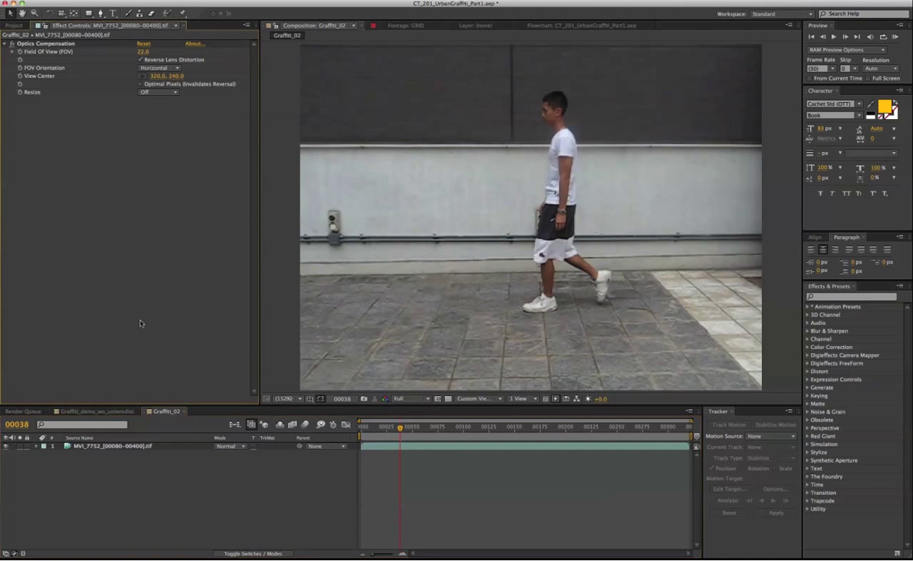
# Pre-compose the corrected footage layer, moving all attributes into the new composition
pyautogui.click(140, 446)
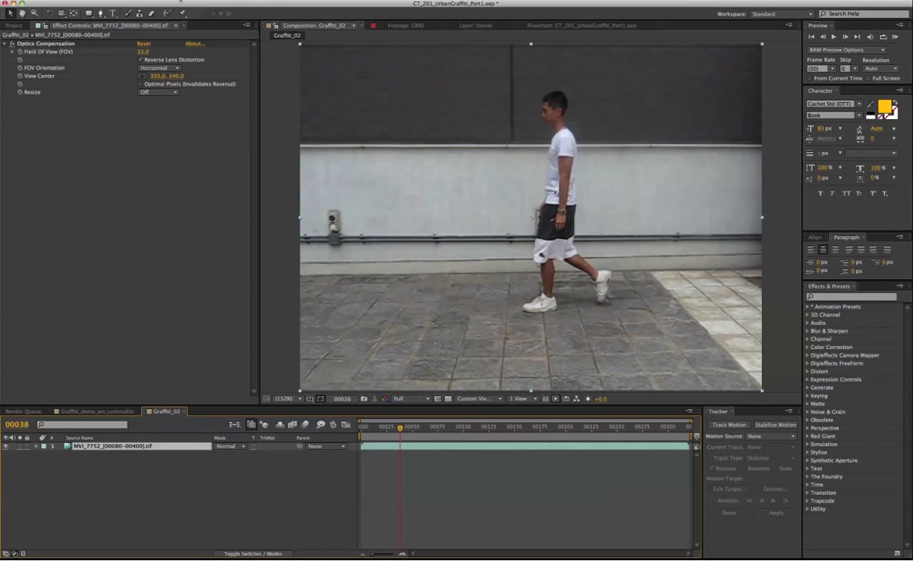
pyautogui.click(185, 0)
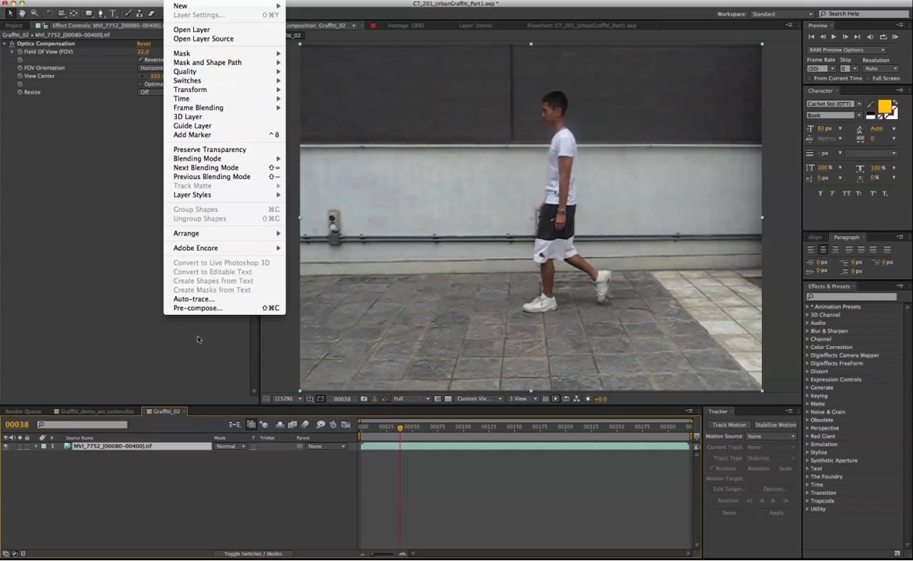
pyautogui.click(197, 308)
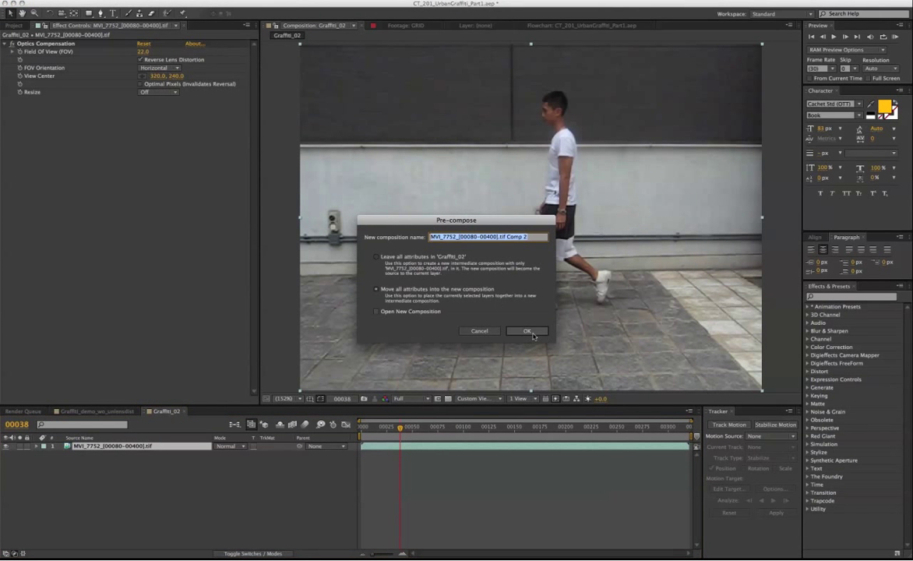
pyautogui.click(489, 307)
pyautogui.click(269, 218)
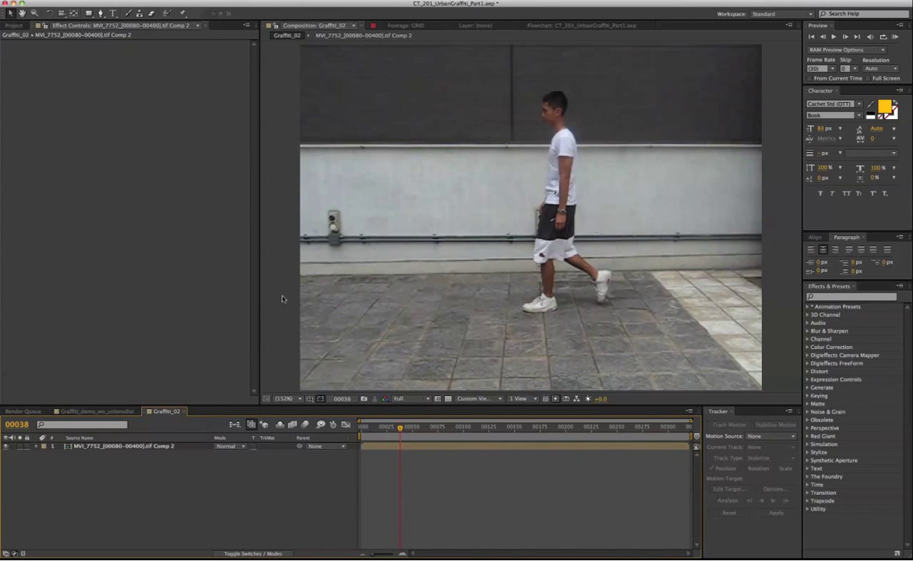
# Apply The Foundry's CameraTracker effect to the pre-composed footage layer in Graffiti_02
pyautogui.click(452, 168)
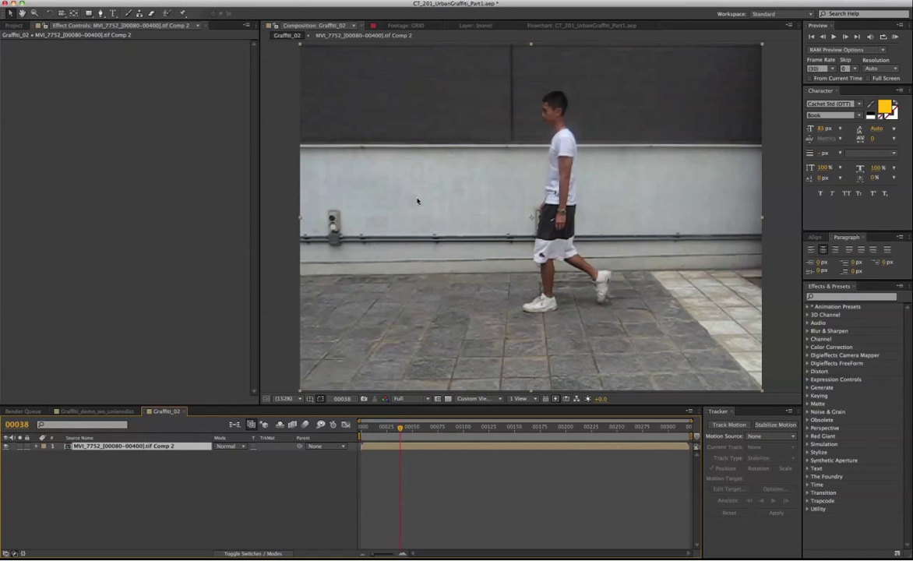
pyautogui.rightClick(159, 450)
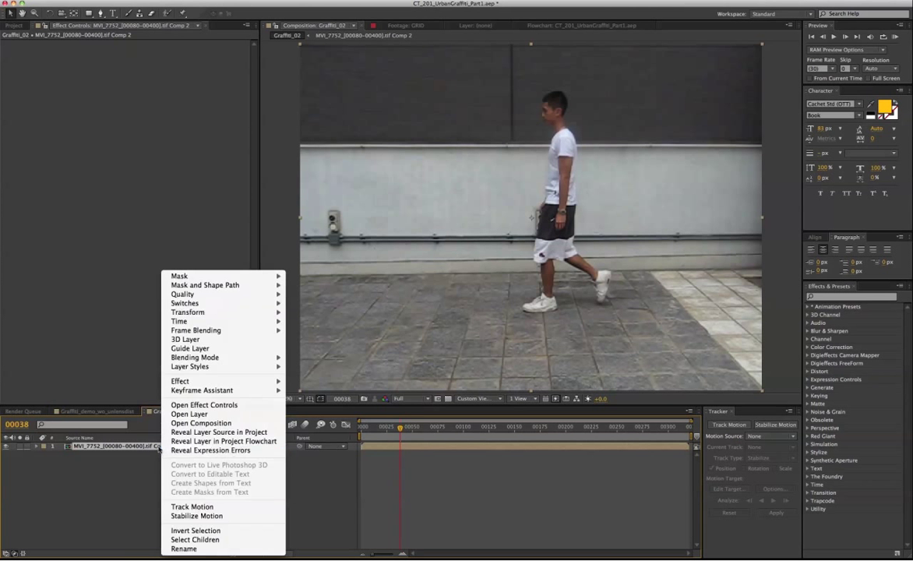
pyautogui.moveTo(187, 381)
pyautogui.moveTo(338, 512)
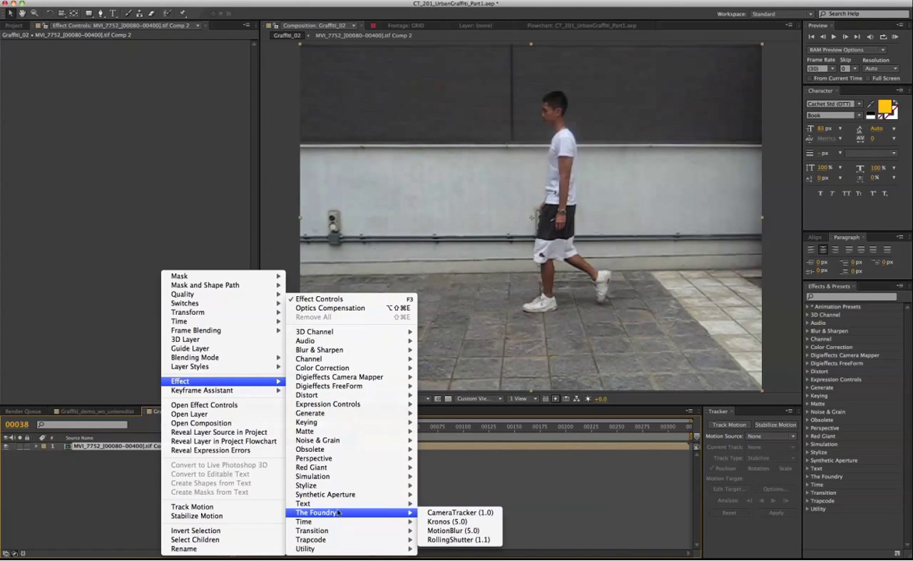
pyautogui.click(460, 512)
# Add the TrackingMatte composition from the 03_PreComp folder beneath the footage layer and move the current time to frame 76
pyautogui.click(14, 25)
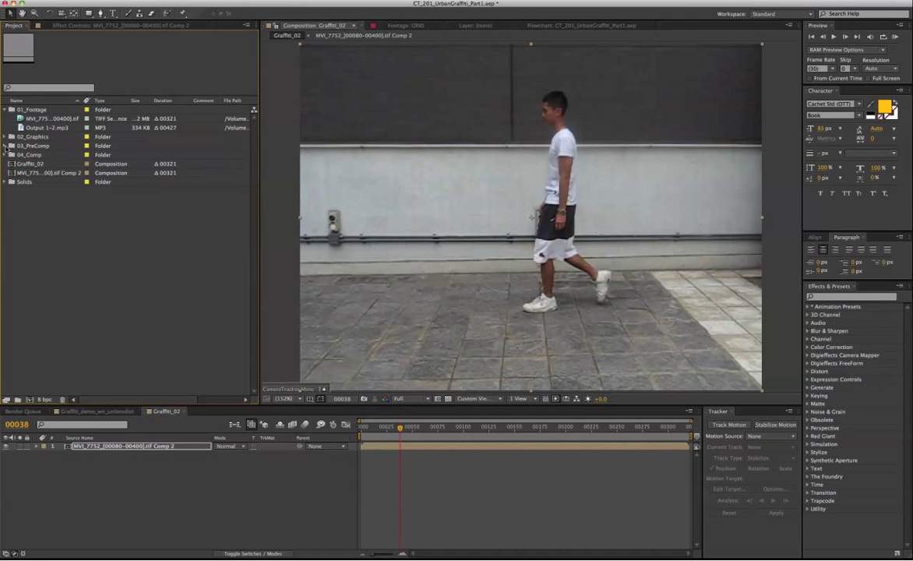
pyautogui.click(5, 145)
pyautogui.click(45, 174)
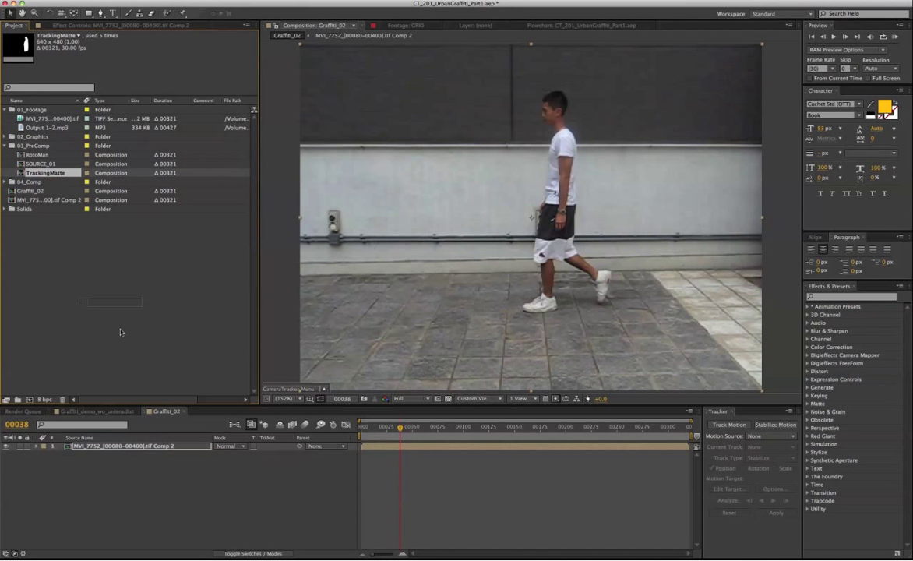
pyautogui.moveTo(174, 493); pyautogui.dragTo(173, 444)
pyautogui.moveTo(400, 428); pyautogui.dragTo(438, 449)
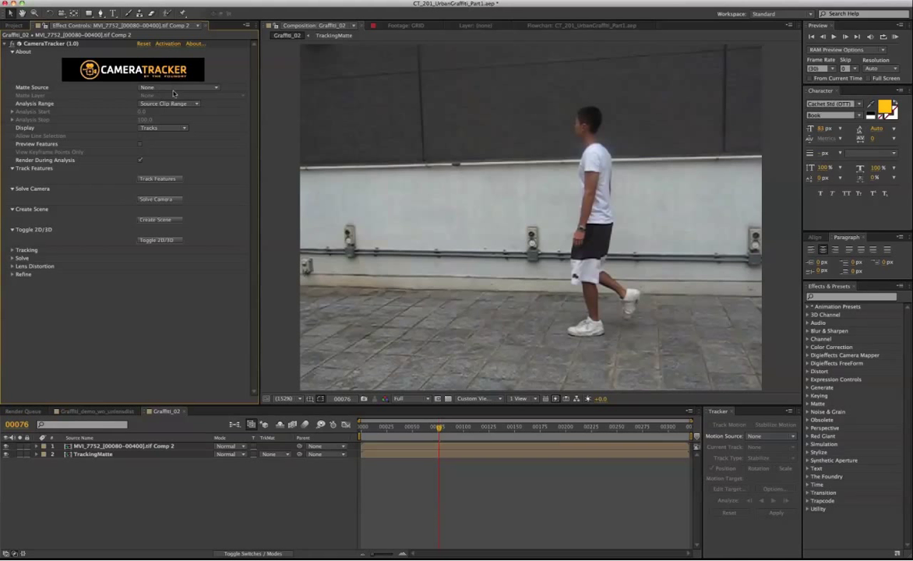
# Set CameraTracker's Matte Source to Matte Alpha and its Matte Layer to TrackingMatte
pyautogui.click(159, 87)
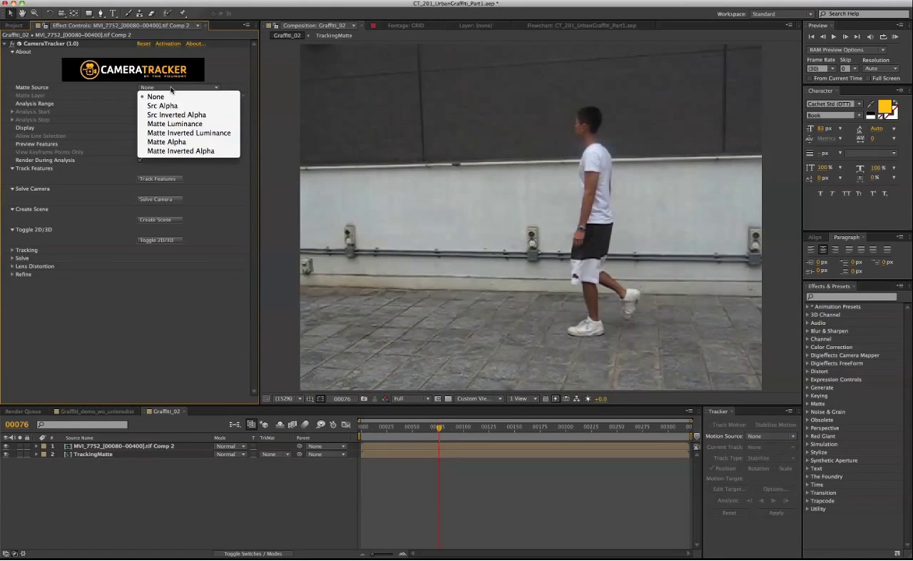
pyautogui.click(188, 142)
pyautogui.click(158, 94)
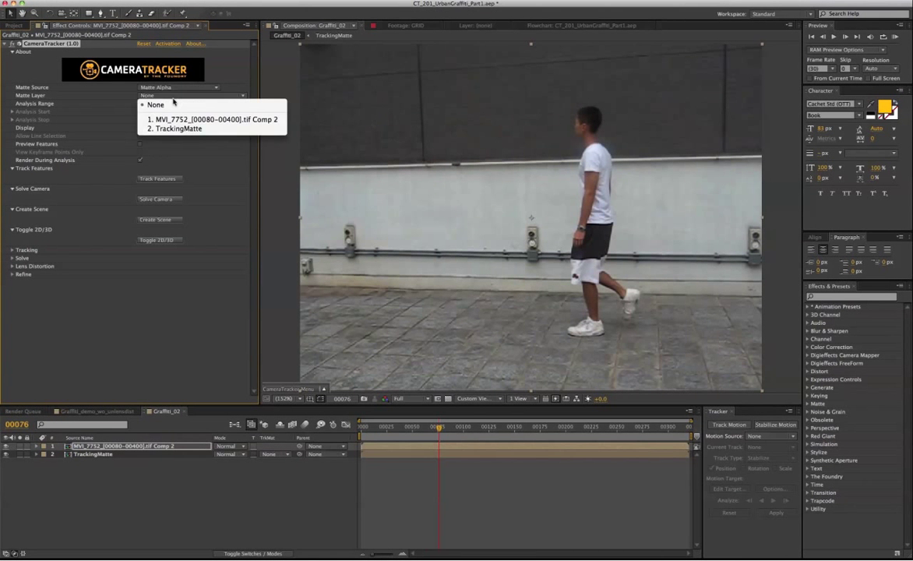
pyautogui.click(40, 92)
pyautogui.click(164, 96)
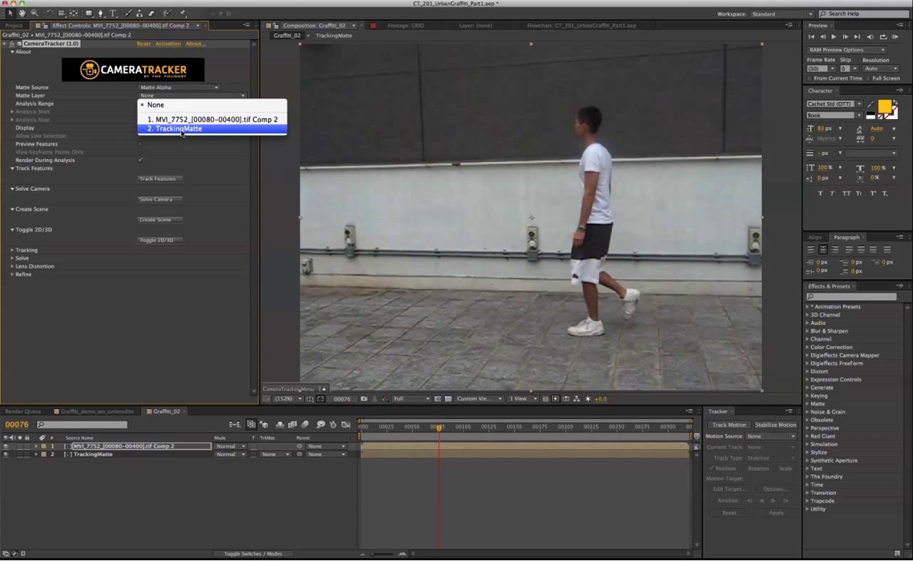
pyautogui.click(182, 128)
# Turn off Render During Analysis for the footage layer's CameraTracker and track its features
pyautogui.click(97, 454)
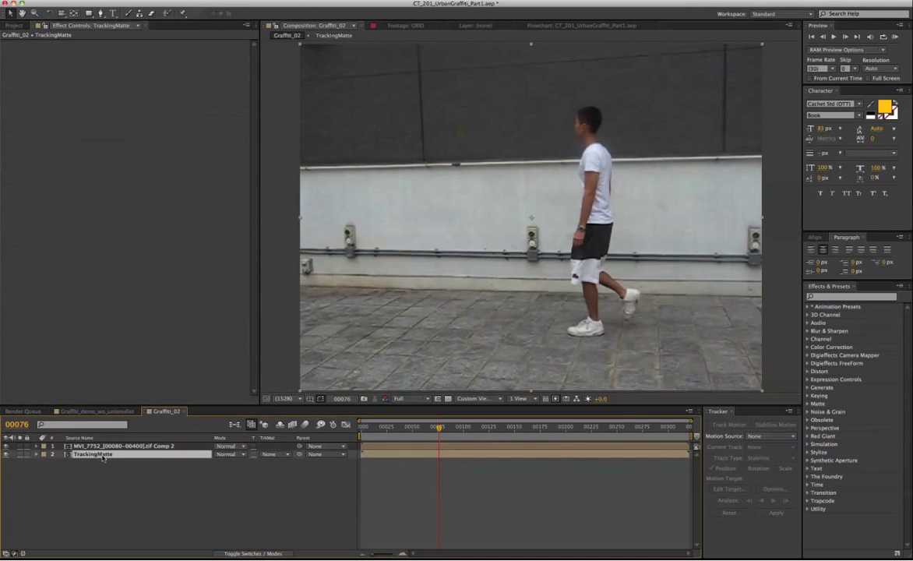
pyautogui.click(113, 357)
pyautogui.click(130, 447)
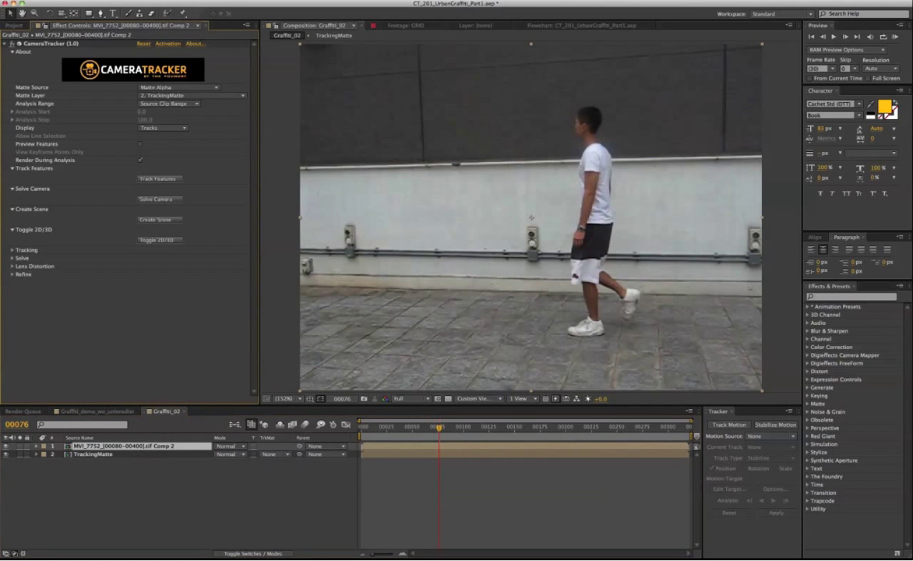
pyautogui.click(140, 160)
pyautogui.click(146, 260)
pyautogui.click(158, 178)
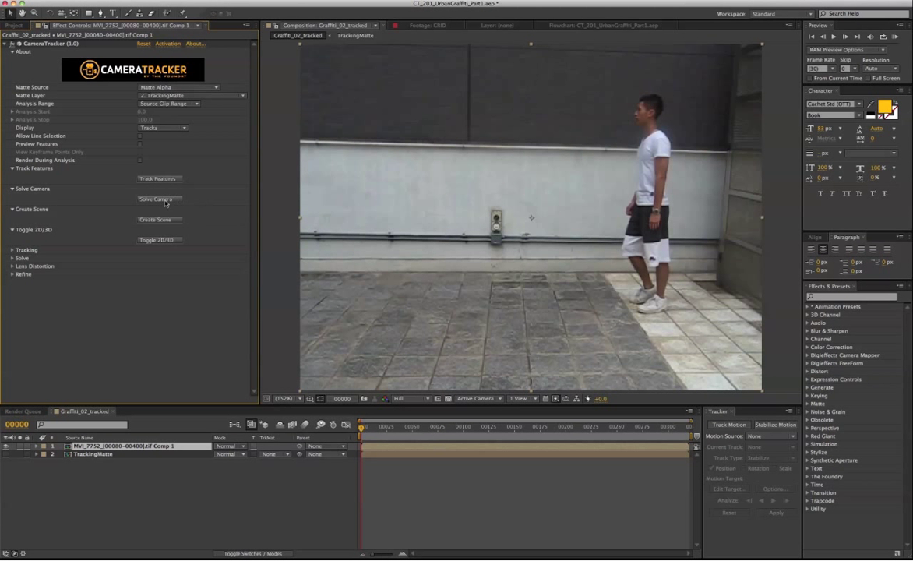
# Solve the camera from the tracked features and dismiss the solve report
pyautogui.click(165, 201)
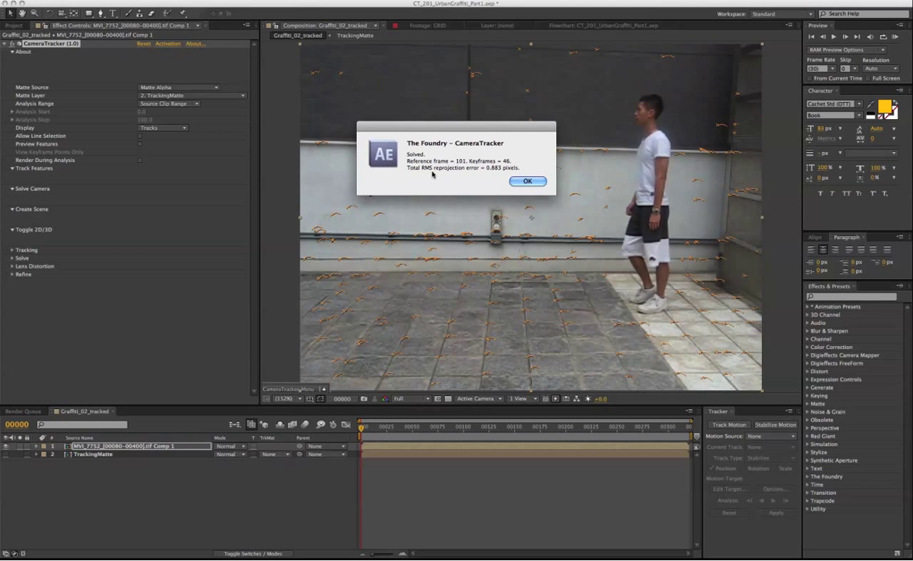
pyautogui.moveTo(434, 168); pyautogui.dragTo(514, 170)
pyautogui.click(527, 181)
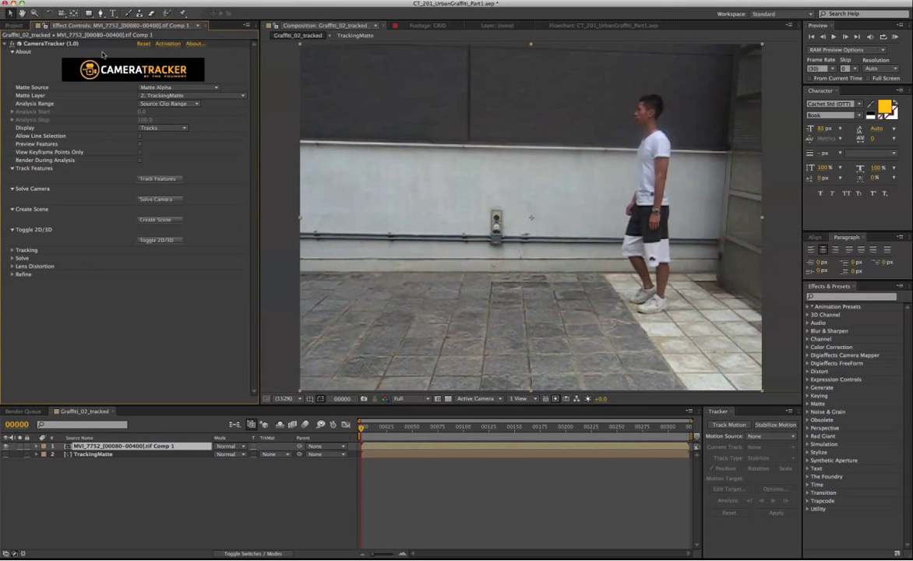
# Expand CameraTracker's Refine settings, reveal the footage layer's keyframed properties and graph Solve-Per Frame Error-Max
pyautogui.click(12, 274)
pyautogui.scroll(-2, 32, 257)
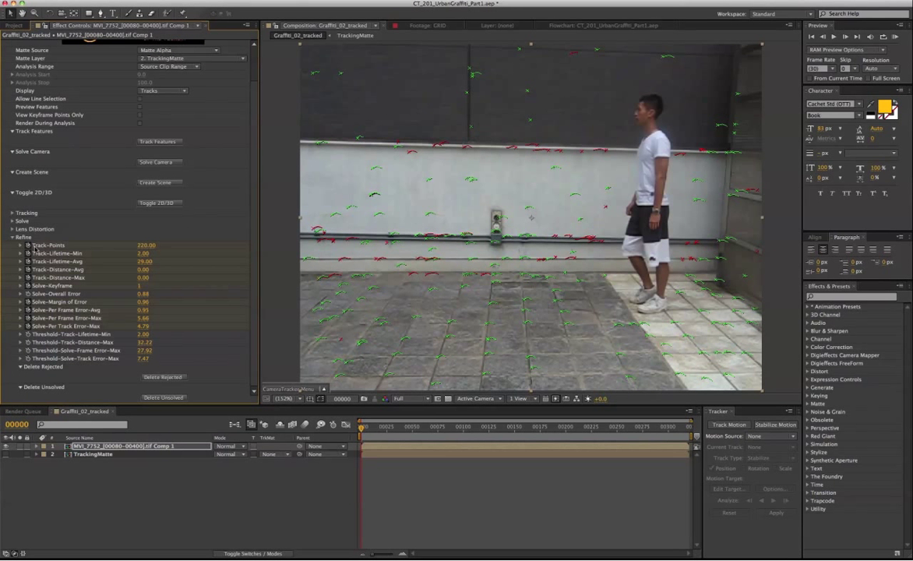
pyautogui.click(145, 477)
pyautogui.click(151, 446)
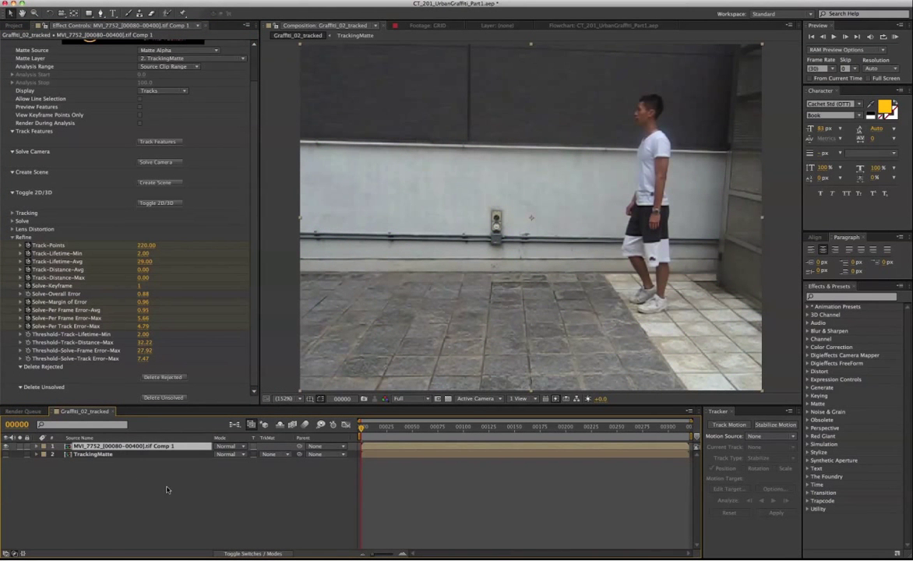
pyautogui.press('u')
pyautogui.click(94, 529)
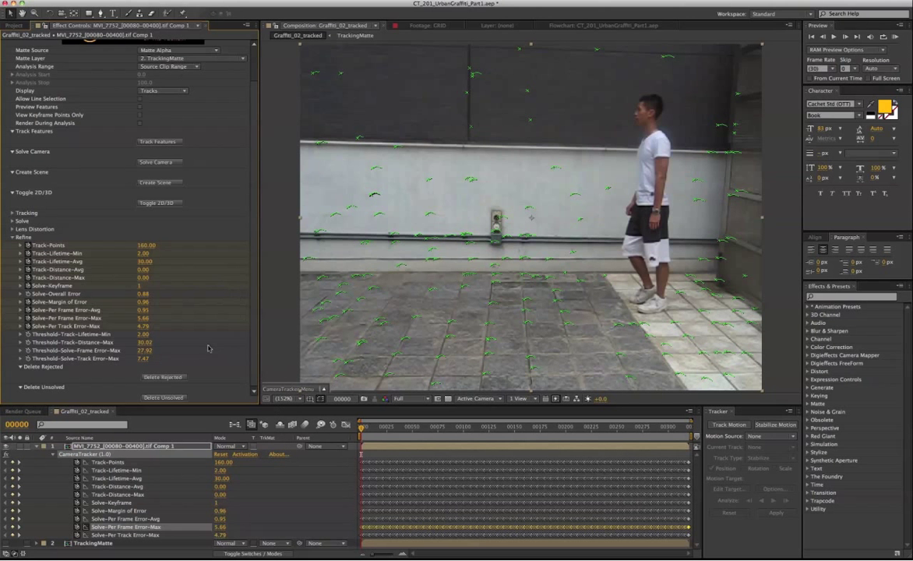
pyautogui.click(348, 425)
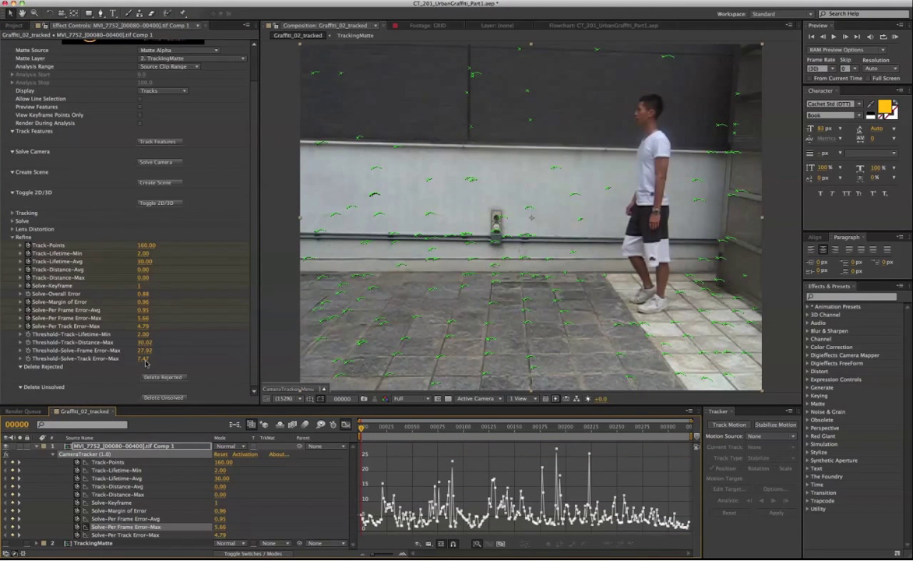
# Lower Threshold-Solve-Frame Error-Max to 11.56, re-solve the camera and dismiss the solve report
pyautogui.moveTo(145, 351); pyautogui.dragTo(93, 352)
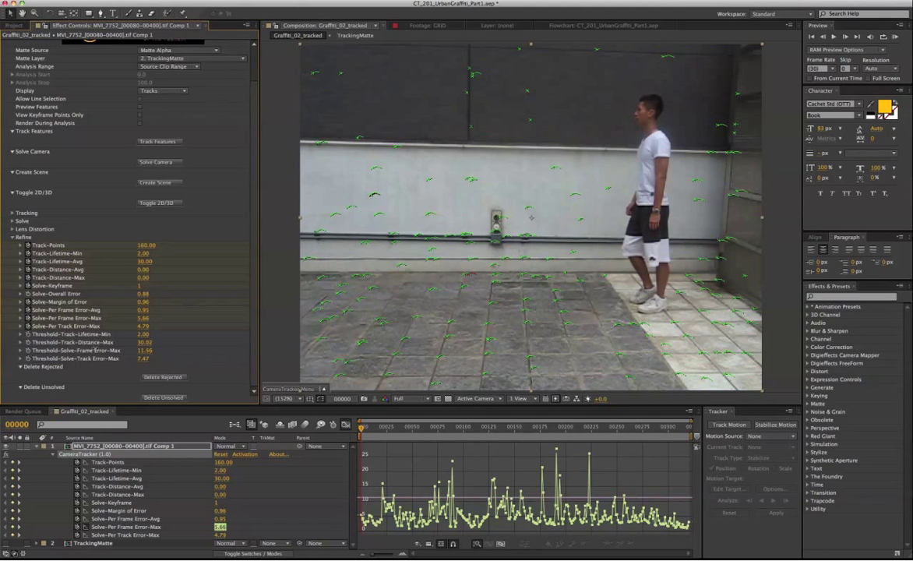
pyautogui.scroll(3, 233, 195)
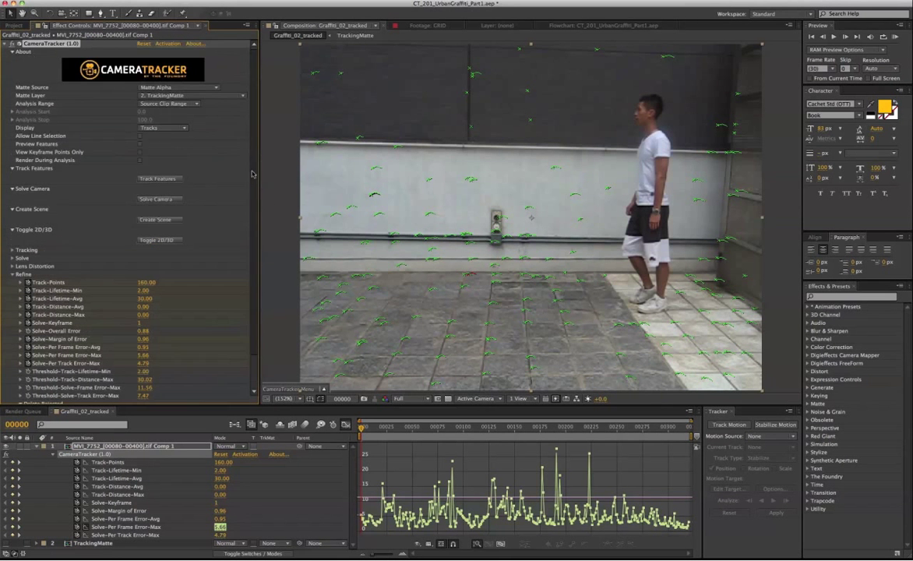
pyautogui.click(160, 179)
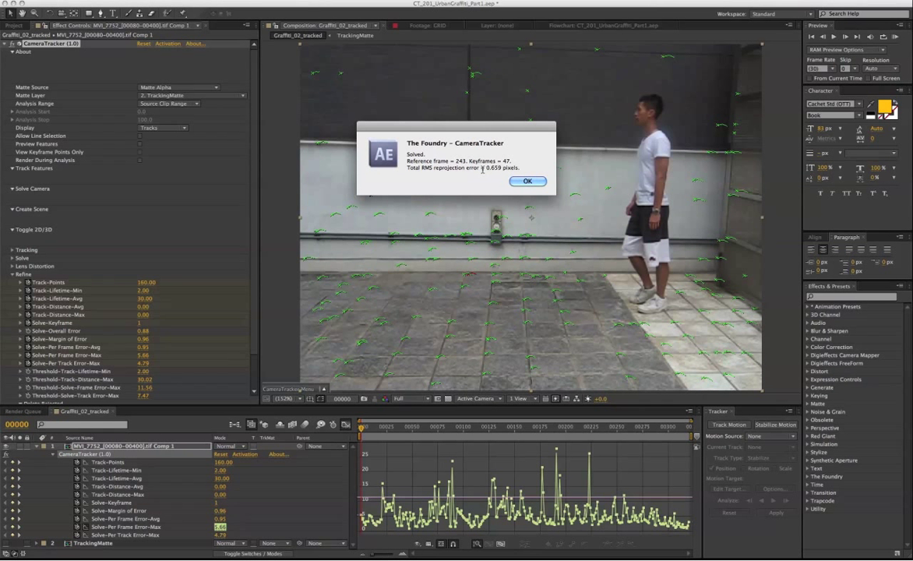
pyautogui.click(534, 186)
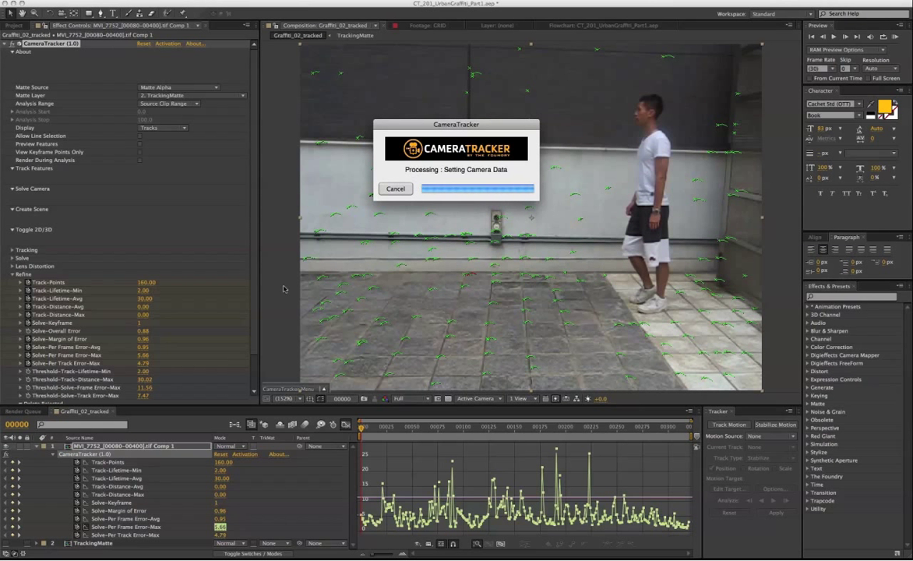
# Create the scene from the solved camera and check the new camera and null object layers
pyautogui.click(169, 187)
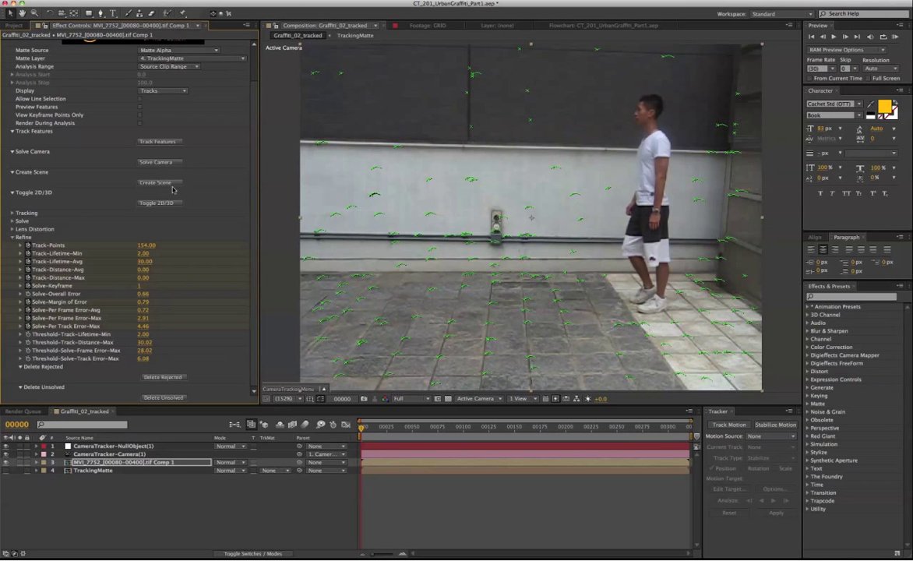
pyautogui.click(154, 454)
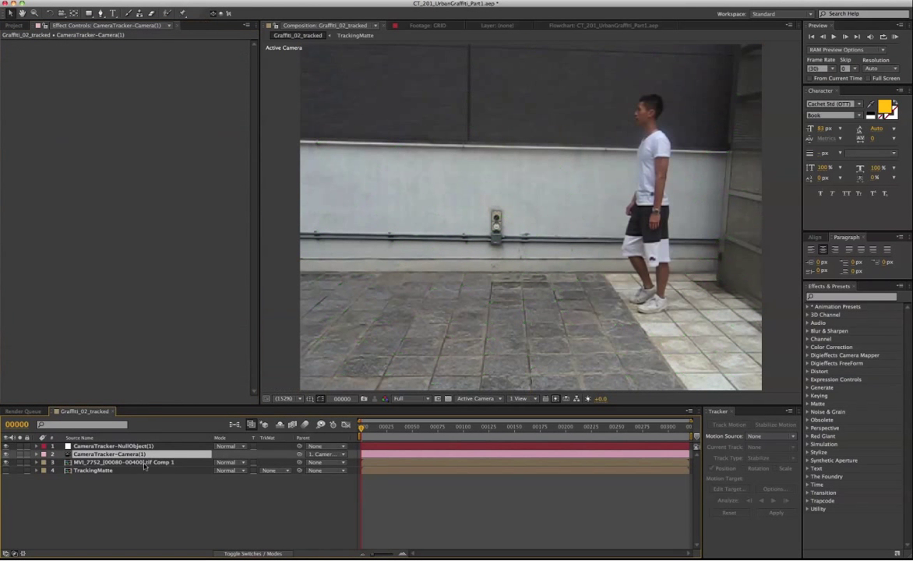
pyautogui.click(148, 477)
pyautogui.click(149, 462)
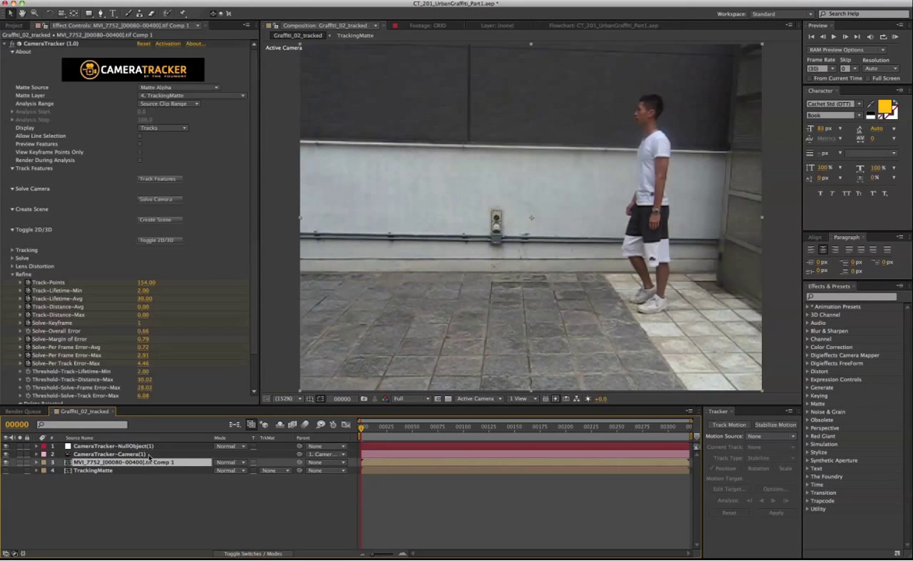
pyautogui.click(140, 453)
pyautogui.click(142, 490)
pyautogui.click(143, 454)
pyautogui.click(149, 446)
pyautogui.click(154, 501)
pyautogui.click(169, 454)
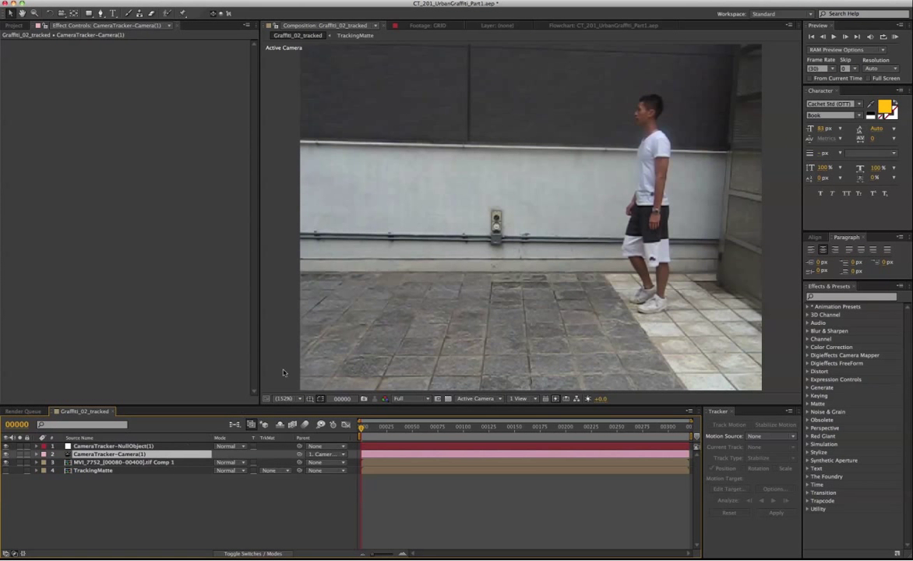
# Switch the footage layer's CameraTracker to its 3D display and examine the point cloud by orbiting in Custom View 1
pyautogui.click(145, 462)
pyautogui.click(78, 43)
pyautogui.click(156, 239)
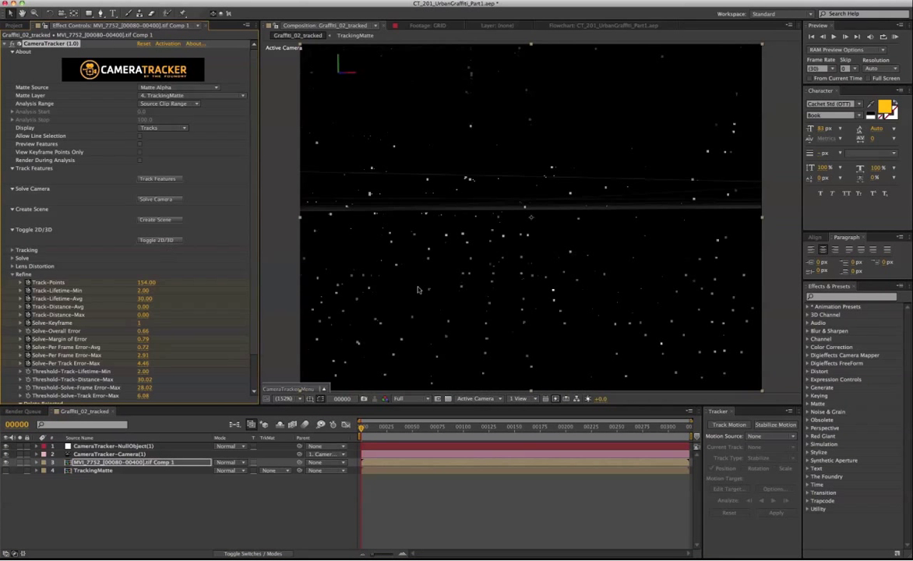
pyautogui.click(486, 400)
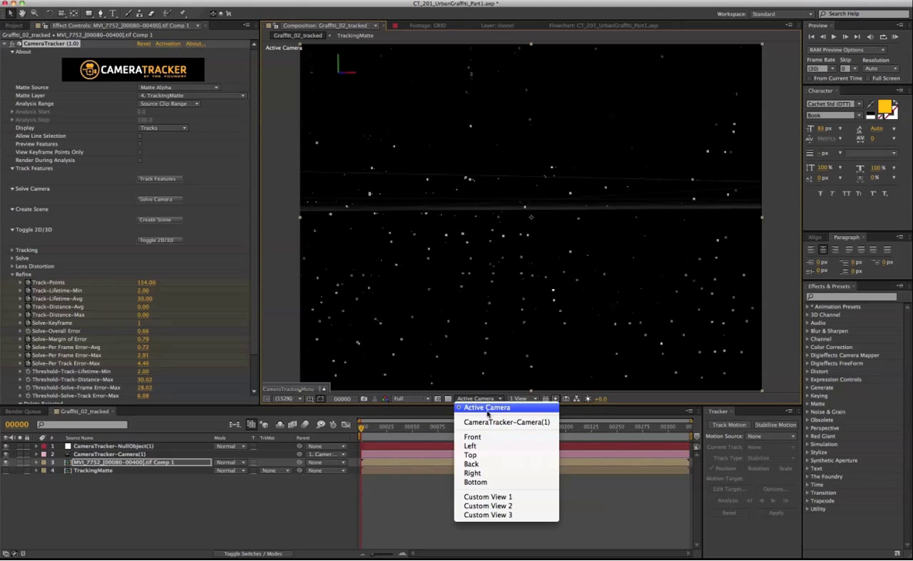
pyautogui.click(488, 496)
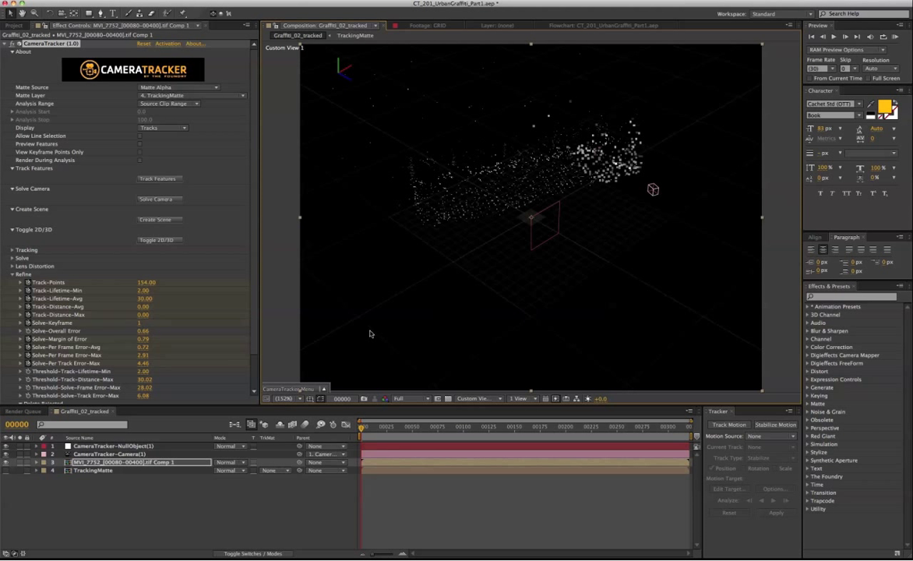
pyautogui.press('c')
pyautogui.moveTo(552, 255); pyautogui.dragTo(587, 255)
pyautogui.moveTo(511, 249); pyautogui.dragTo(379, 211)
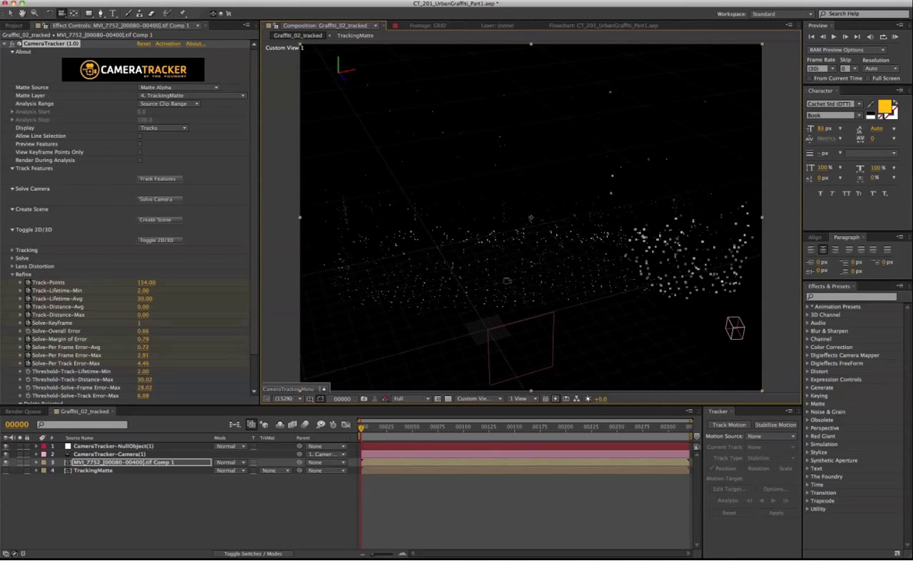
pyautogui.moveTo(469, 322); pyautogui.dragTo(413, 153)
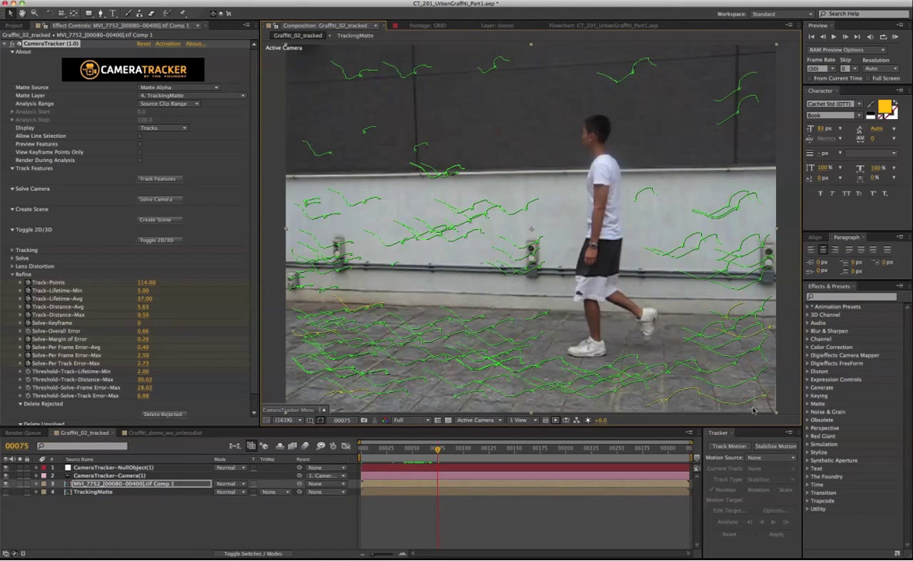
# Set the ground plane from the selected floor tracks at frame 75
pyautogui.click(287, 412)
pyautogui.moveTo(302, 392)
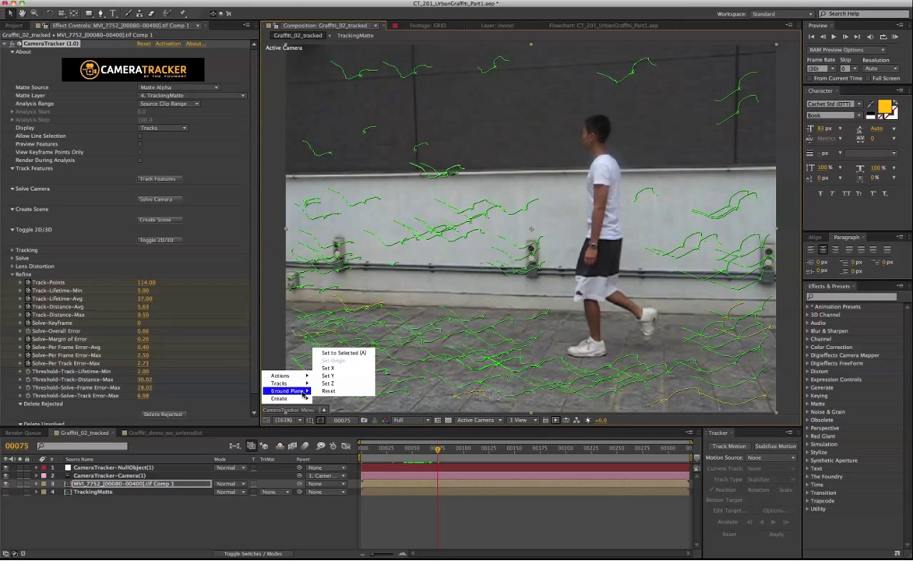
pyautogui.click(344, 354)
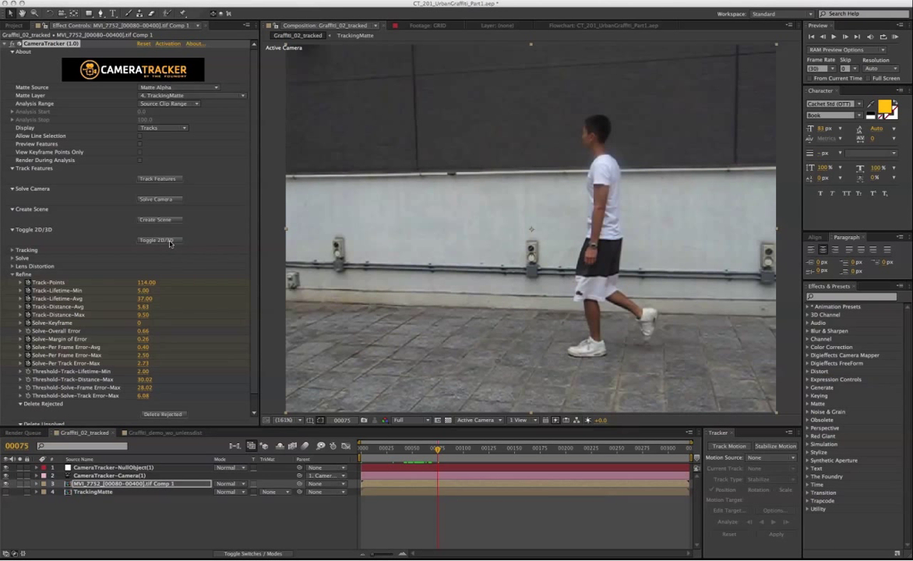
# Display the tracks in 3D and examine the ground plane alignment by orbiting in Custom View 1
pyautogui.click(174, 242)
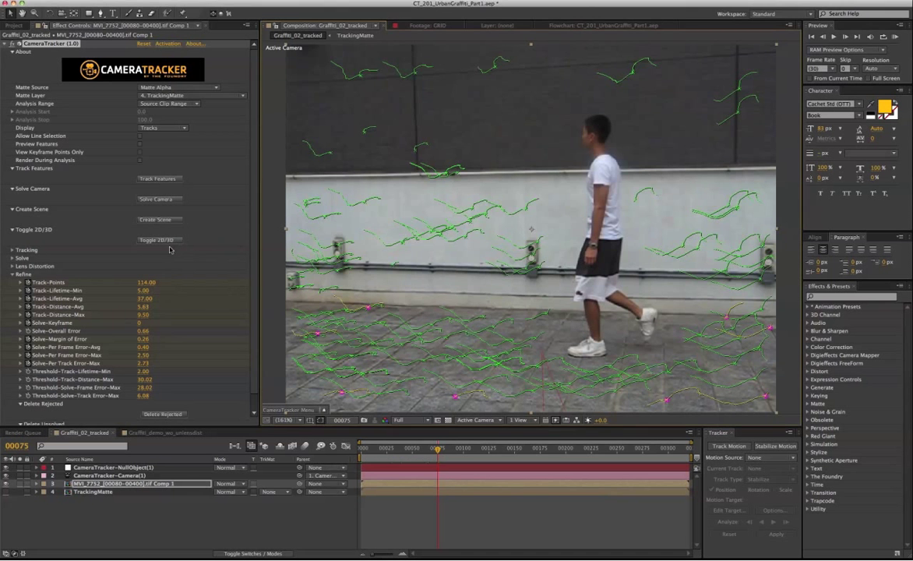
pyautogui.click(171, 242)
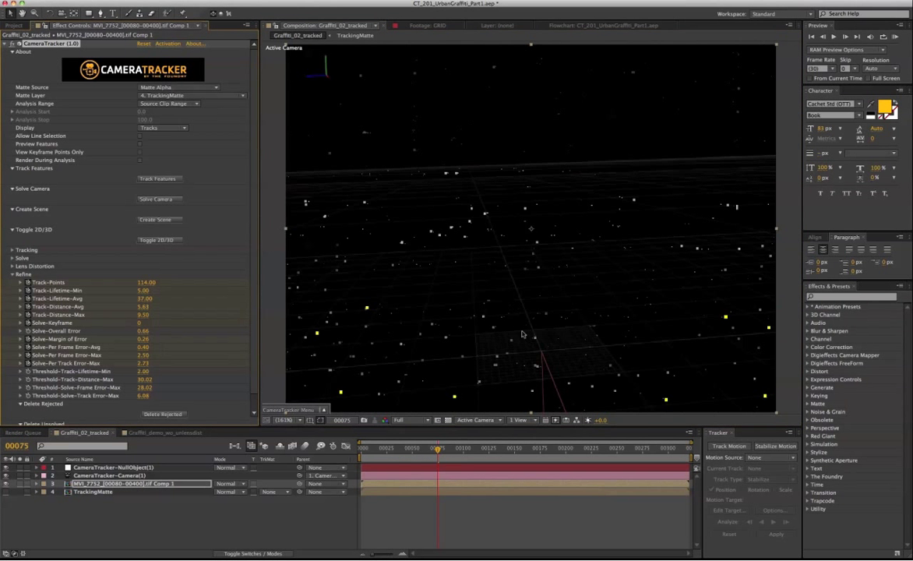
pyautogui.click(476, 420)
pyautogui.click(505, 520)
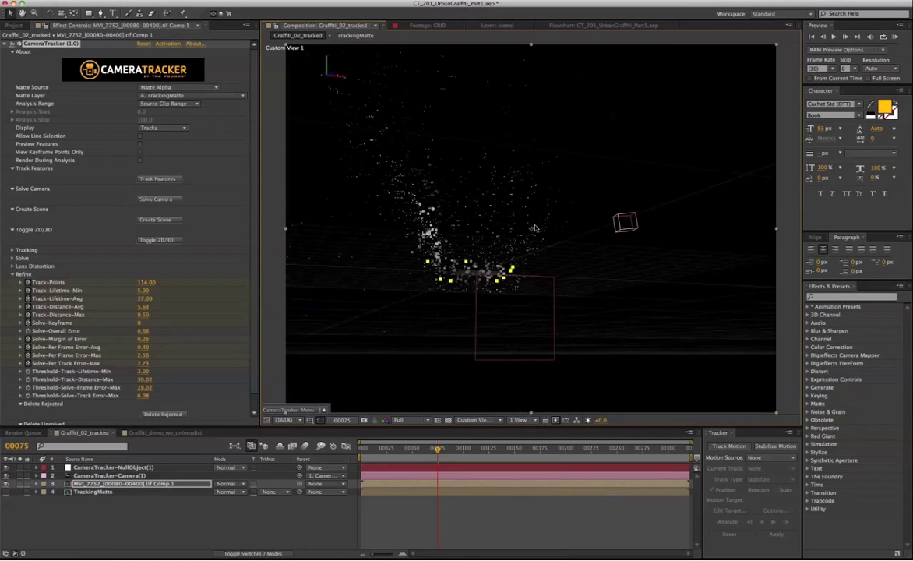
pyautogui.press('c')
pyautogui.moveTo(505, 255); pyautogui.dragTo(574, 307)
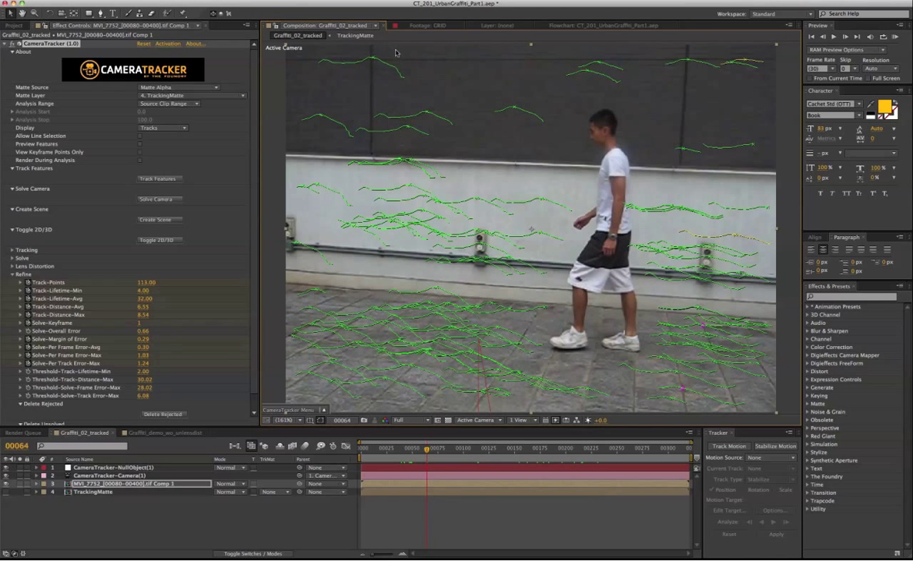
# Add a track on the upper wall to the selection and create a solid from the selected wall tracks
pyautogui.moveTo(396, 49); pyautogui.dragTo(366, 80)
pyautogui.click(314, 410)
pyautogui.moveTo(292, 398)
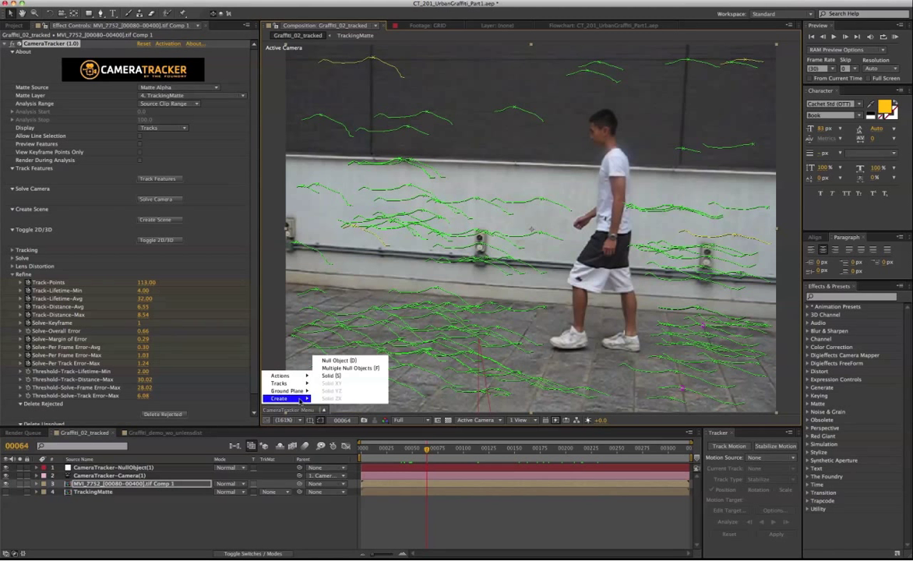
pyautogui.click(331, 377)
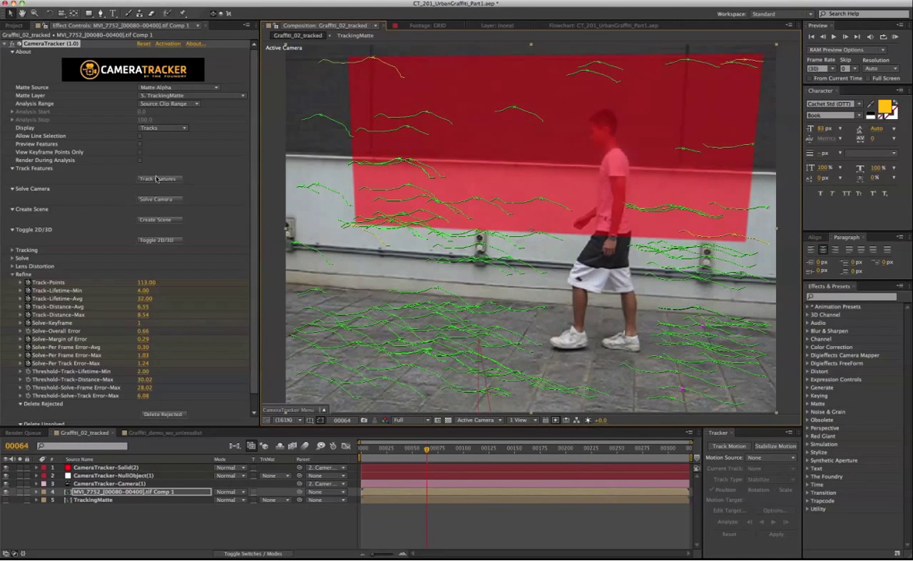
# Rotate and reposition the wall solid so that it lines up with the wall's perspective and panel seam
pyautogui.click(524, 135)
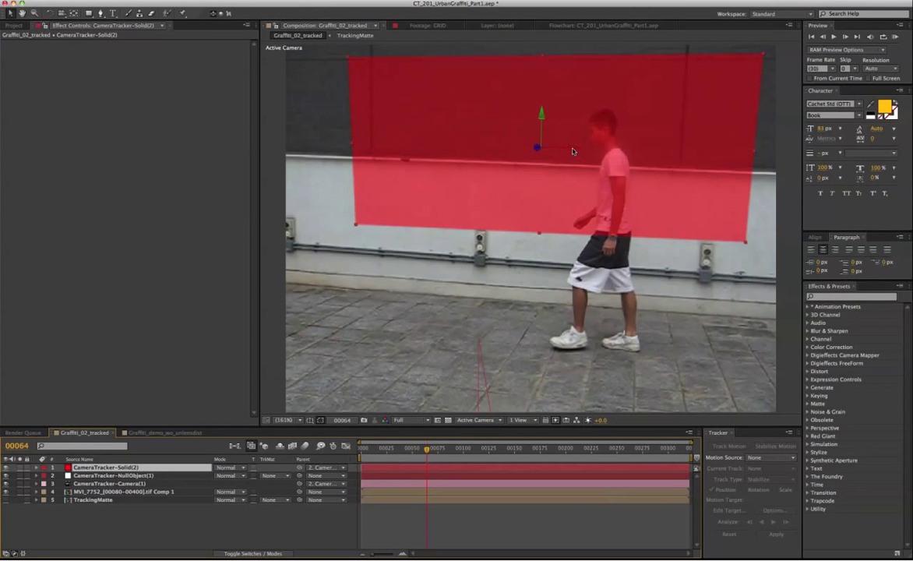
pyautogui.moveTo(580, 153); pyautogui.dragTo(580, 194)
pyautogui.press('w')
pyautogui.press('v')
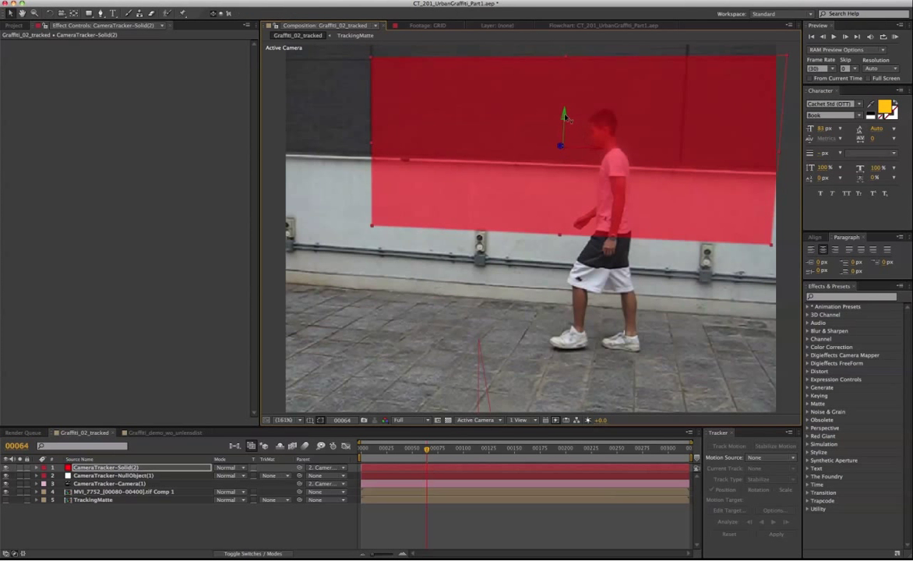
pyautogui.moveTo(565, 118)
pyautogui.mouseDown()
pyautogui.moveTo(565, 131)
pyautogui.moveTo(566, 120)
pyautogui.mouseUp()
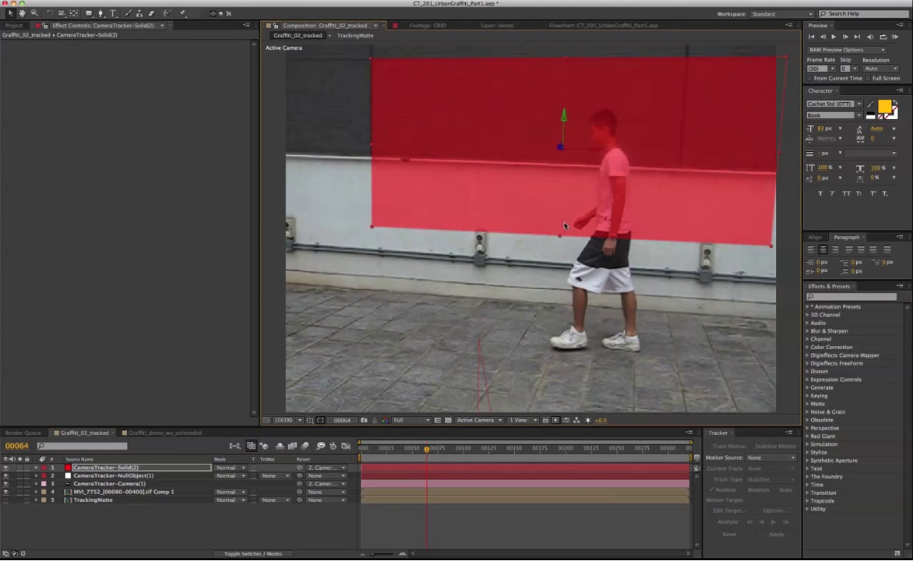
# Select tracks around the pavement in the footage layer's CameraTracker and create a solid on the floor from them
pyautogui.click(152, 492)
pyautogui.click(56, 42)
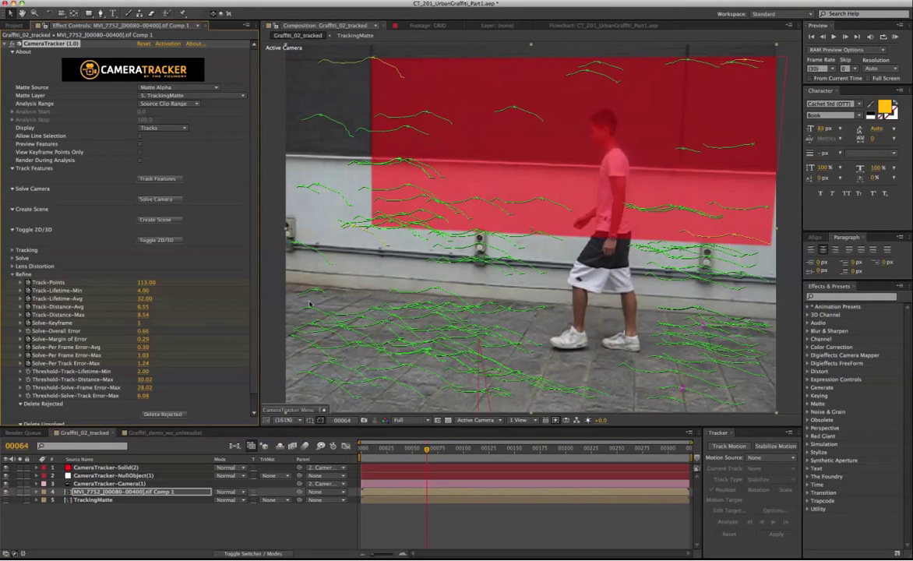
pyautogui.moveTo(332, 280); pyautogui.dragTo(304, 304)
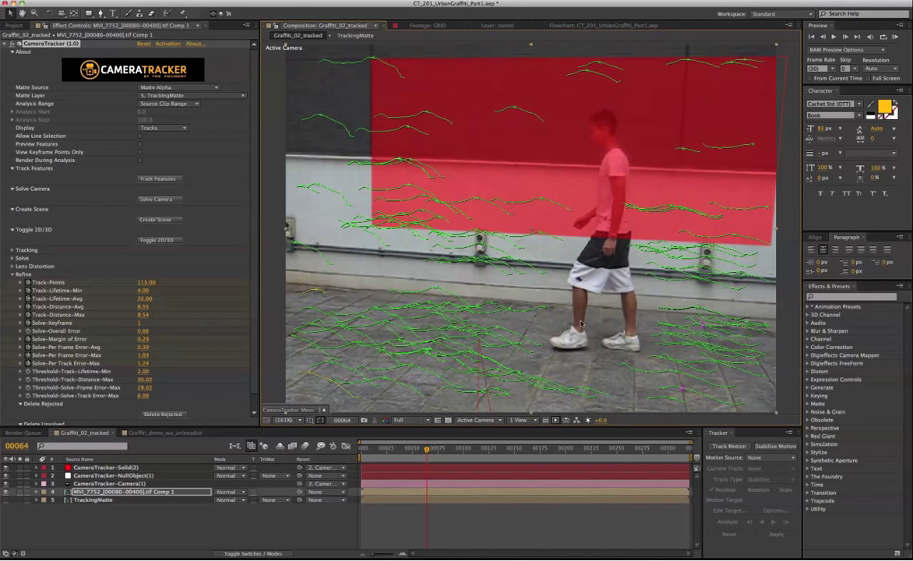
pyautogui.moveTo(702, 330)
pyautogui.click(289, 409)
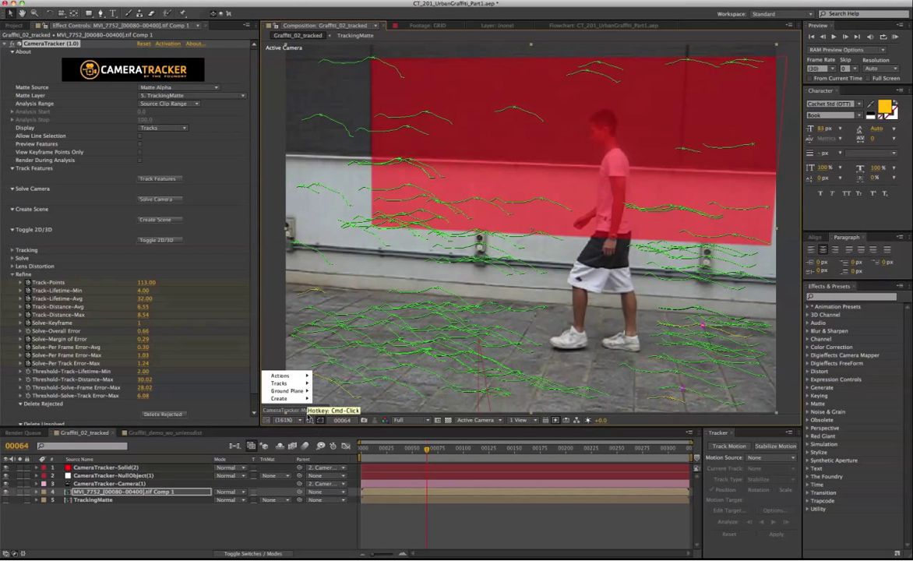
pyautogui.moveTo(308, 398)
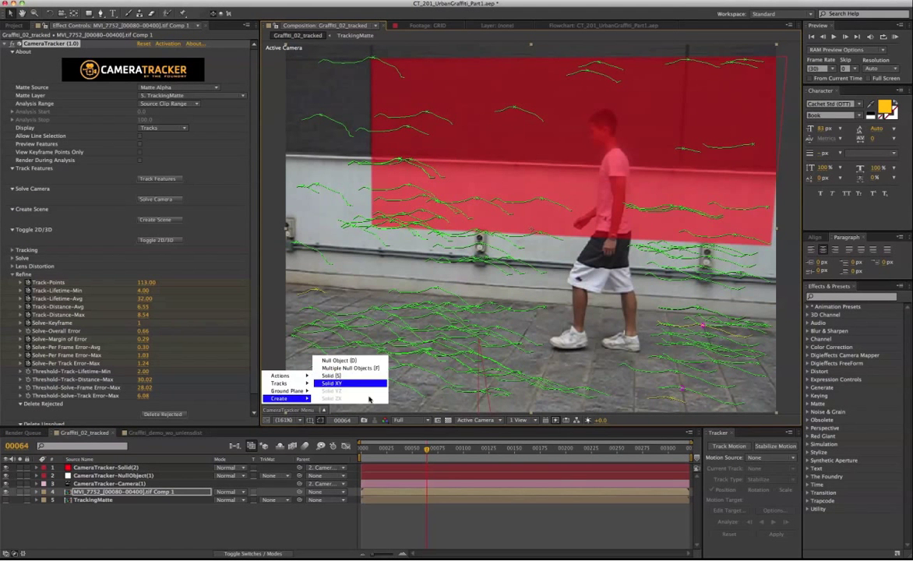
pyautogui.click(330, 376)
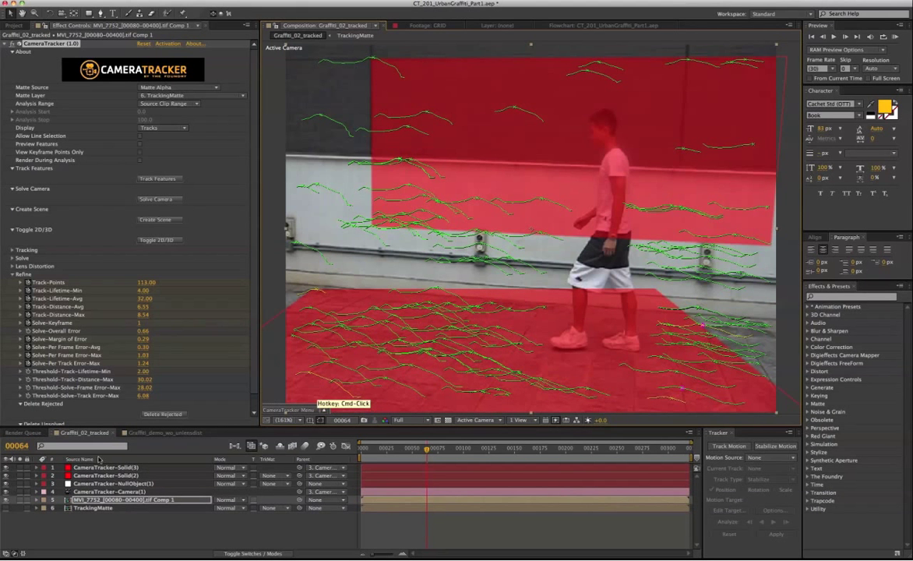
# Rotate the floor solid to run parallel to the wall and add the wall solid to the selection
pyautogui.click(111, 484)
pyautogui.click(110, 475)
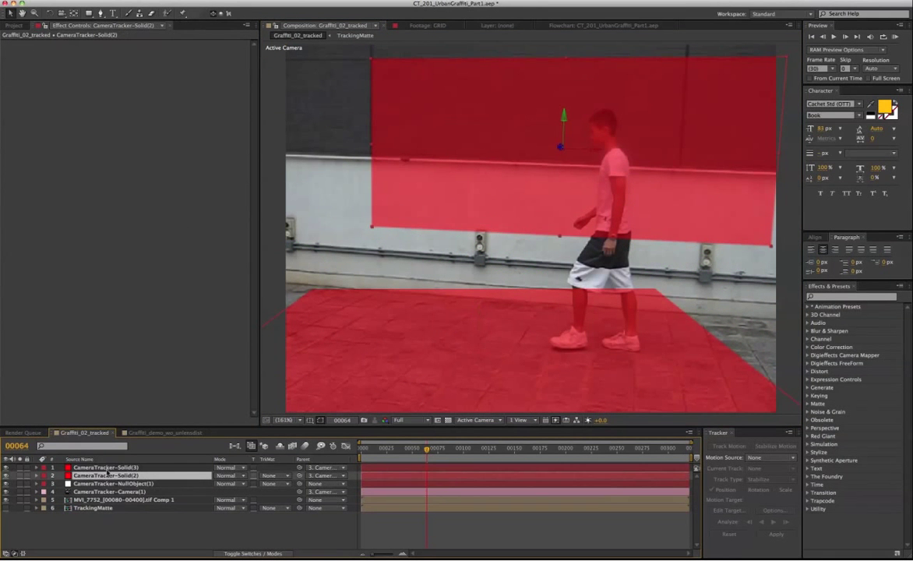
pyautogui.click(107, 467)
pyautogui.press('w')
pyautogui.moveTo(448, 280); pyautogui.dragTo(339, 386)
pyautogui.press('w')
pyautogui.press('v')
pyautogui.keyDown('shift'); pyautogui.click(133, 476); pyautogui.keyUp('shift')
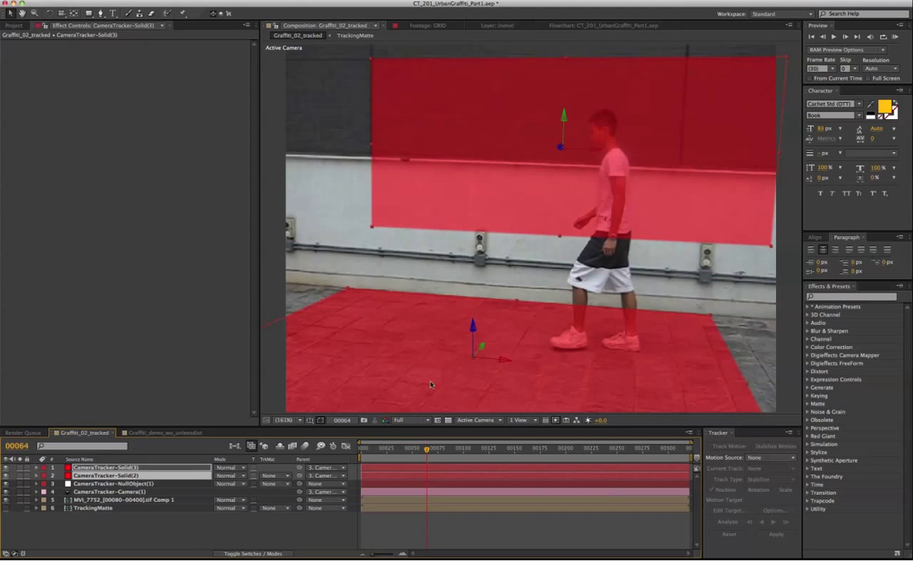
# Duplicate the wall and floor solids, keep the copies above the originals, and hide and lock the originals
pyautogui.hotkey('ctrl', 'd')
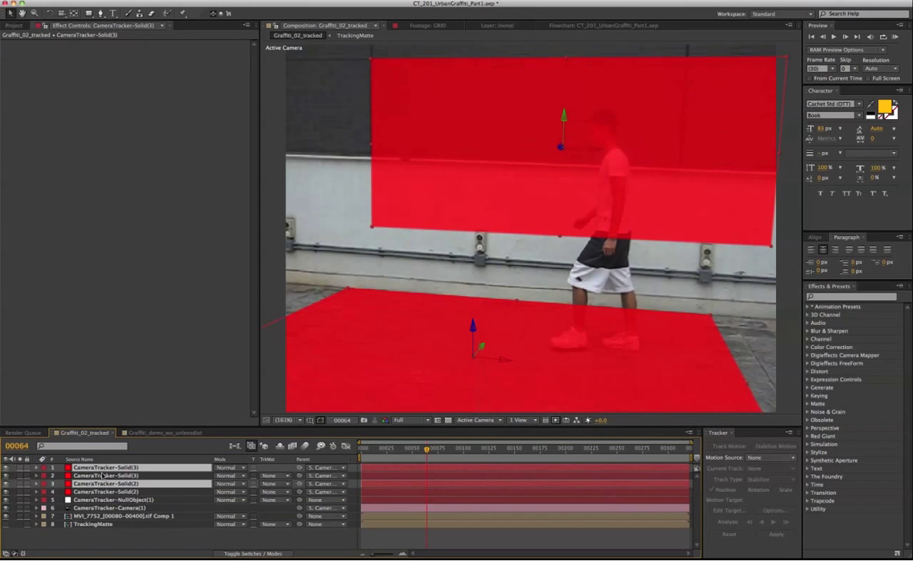
pyautogui.hotkey('ctrl', 'shift', ']')
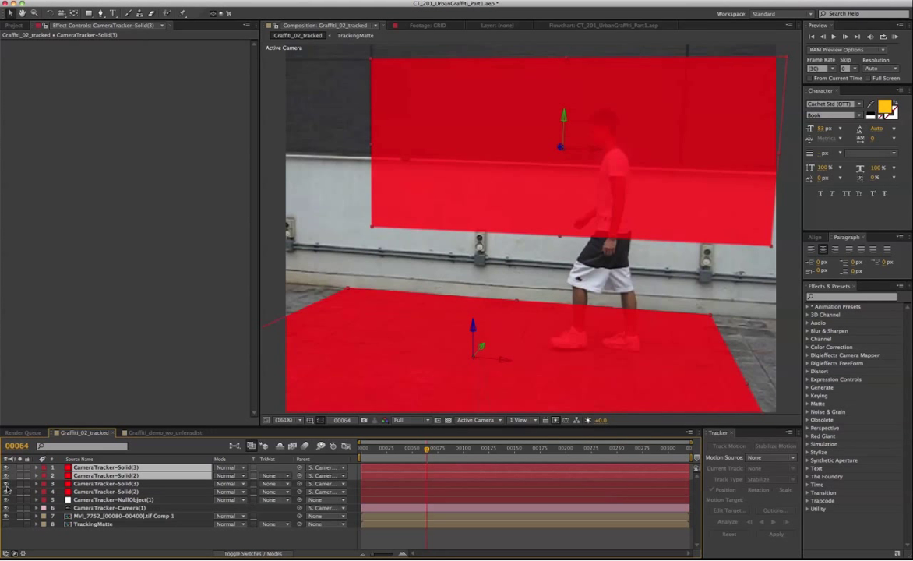
pyautogui.moveTo(6, 484); pyautogui.dragTo(26, 491)
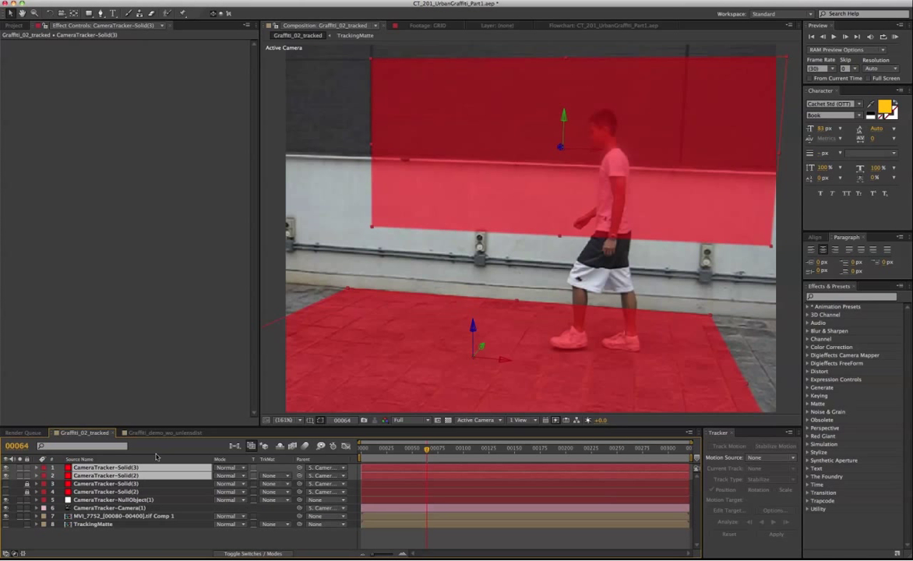
pyautogui.click(157, 544)
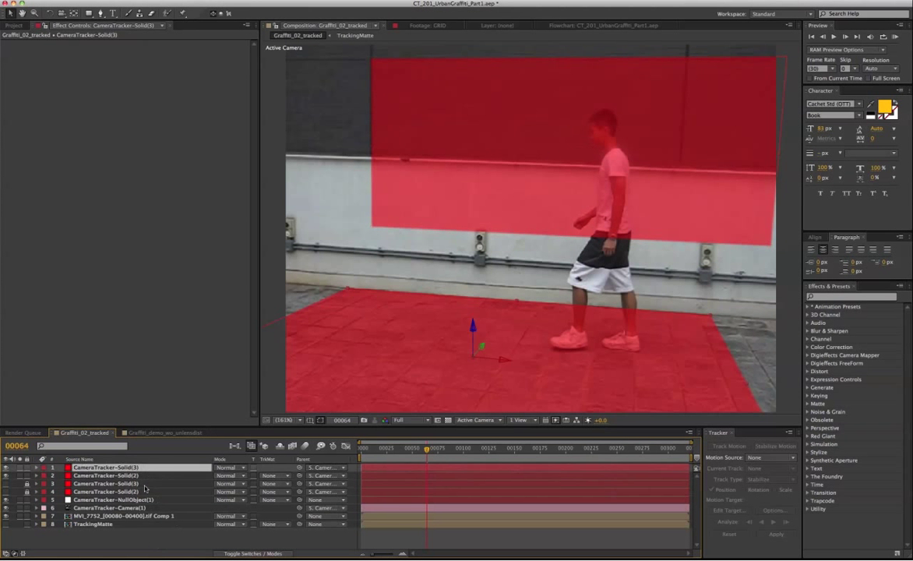
# Open the ANIMATED FLOURISH composition from the 02_Graphics images and scrub through its animation
pyautogui.click(14, 25)
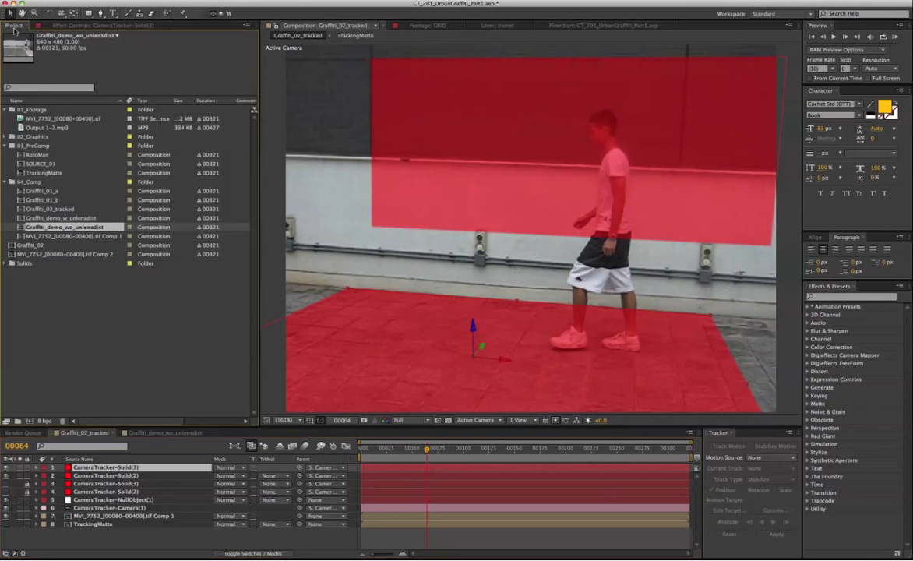
pyautogui.moveTo(431, 456); pyautogui.dragTo(484, 455)
pyautogui.click(100, 307)
pyautogui.click(46, 173)
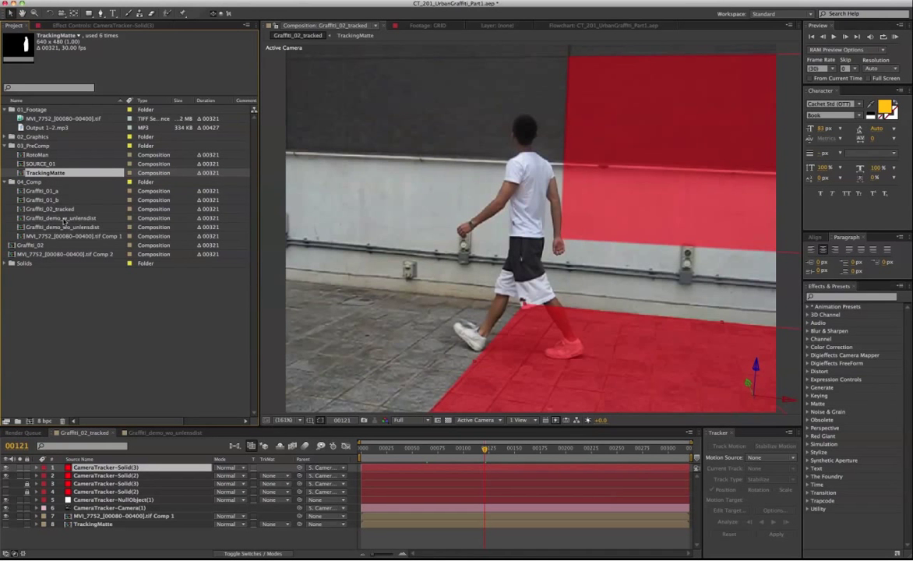
pyautogui.click(5, 137)
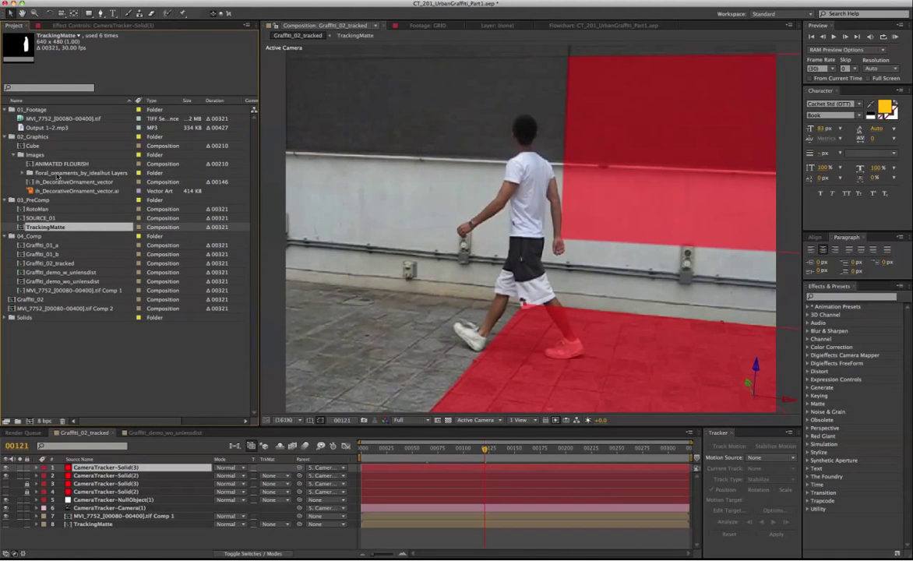
pyautogui.doubleClick(55, 164)
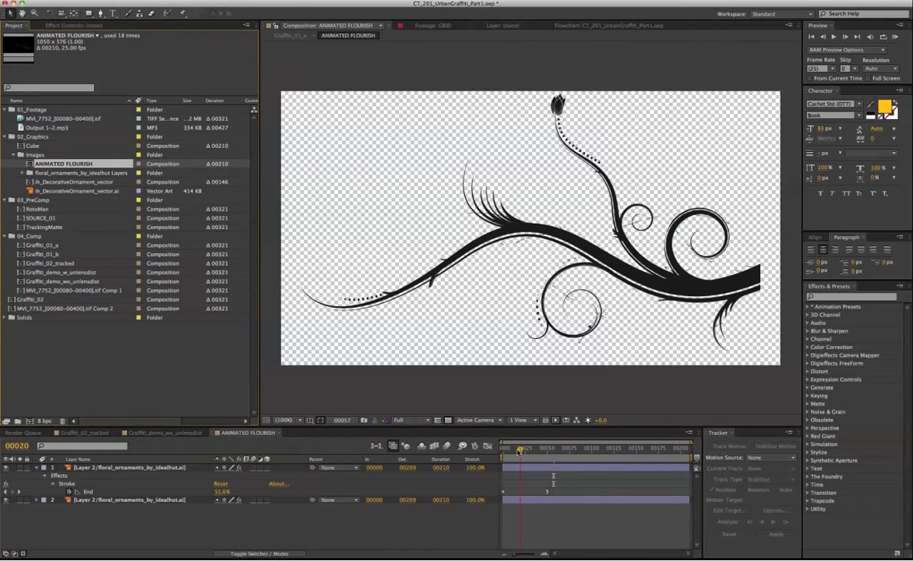
pyautogui.moveTo(512, 452); pyautogui.dragTo(536, 450)
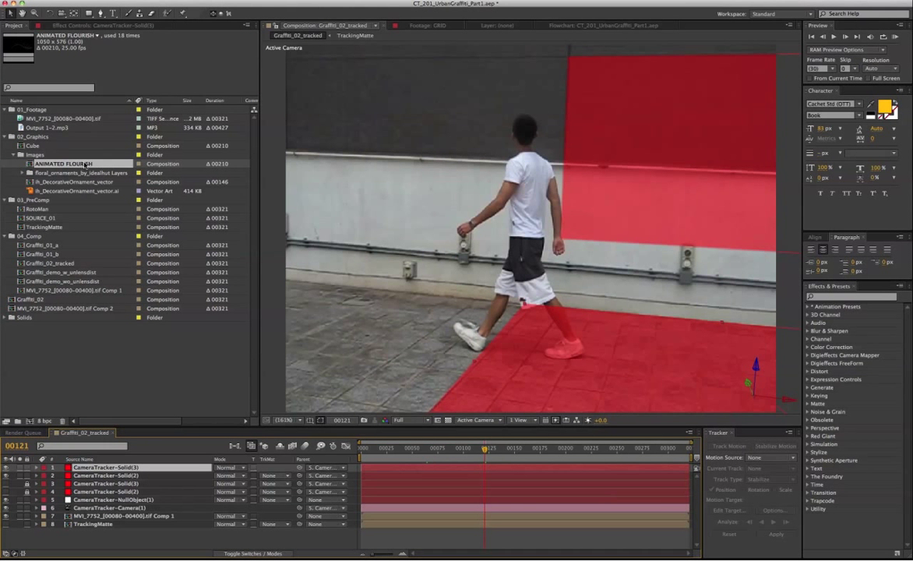
# Replace the floor solid copy in Graffiti_02_tracked with ANIMATED FLOURISH and scale it down to 19%
pyautogui.click(82, 166)
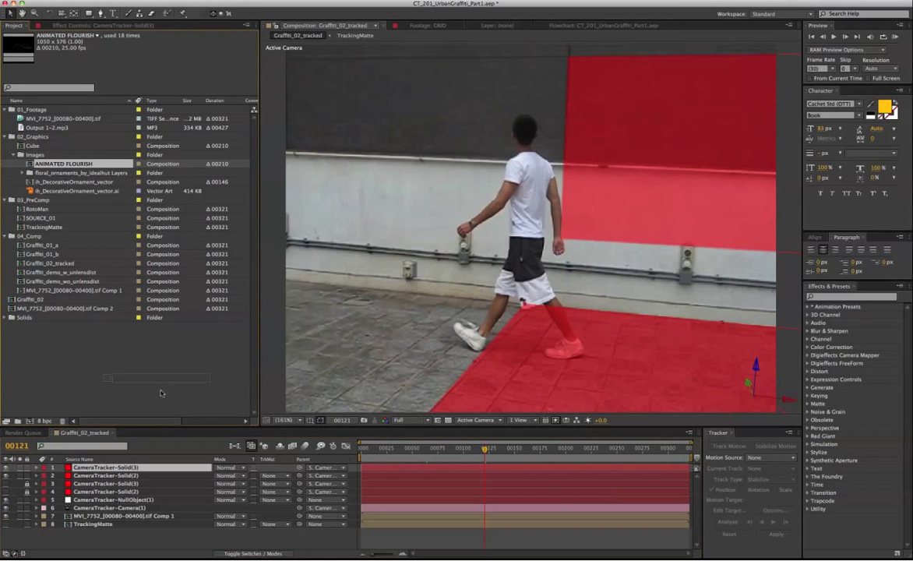
pyautogui.hotkey('ctrl', 'alt', '/')
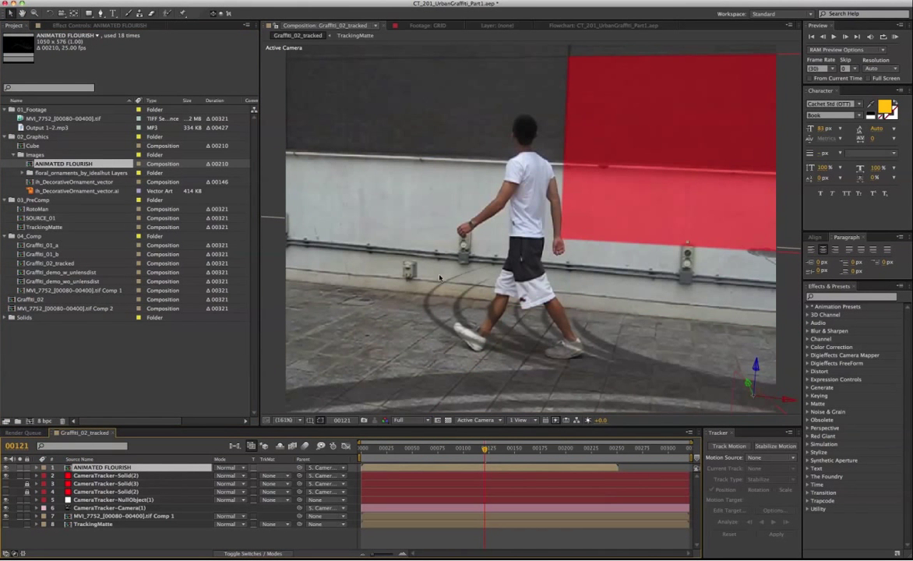
pyautogui.press('s')
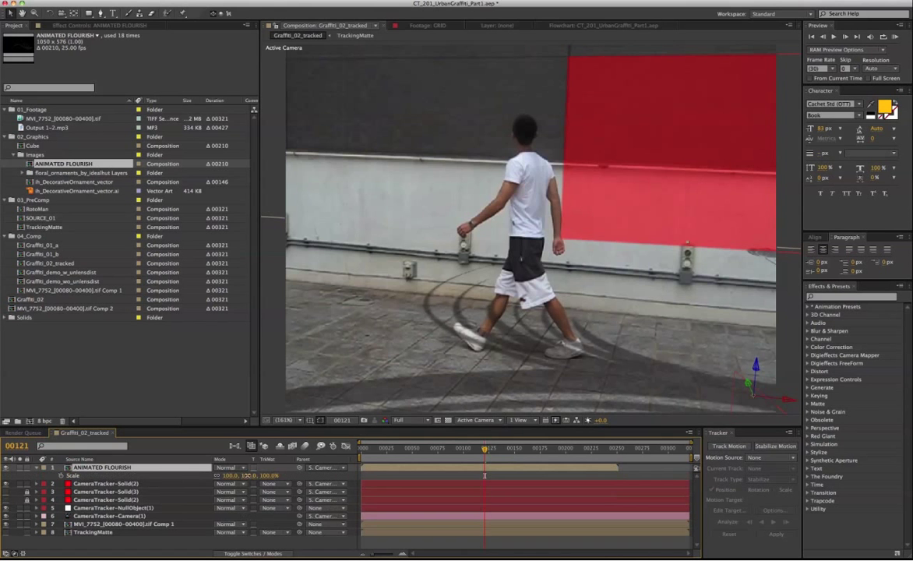
pyautogui.moveTo(200, 475); pyautogui.dragTo(212, 475)
pyautogui.moveTo(454, 454); pyautogui.dragTo(427, 455)
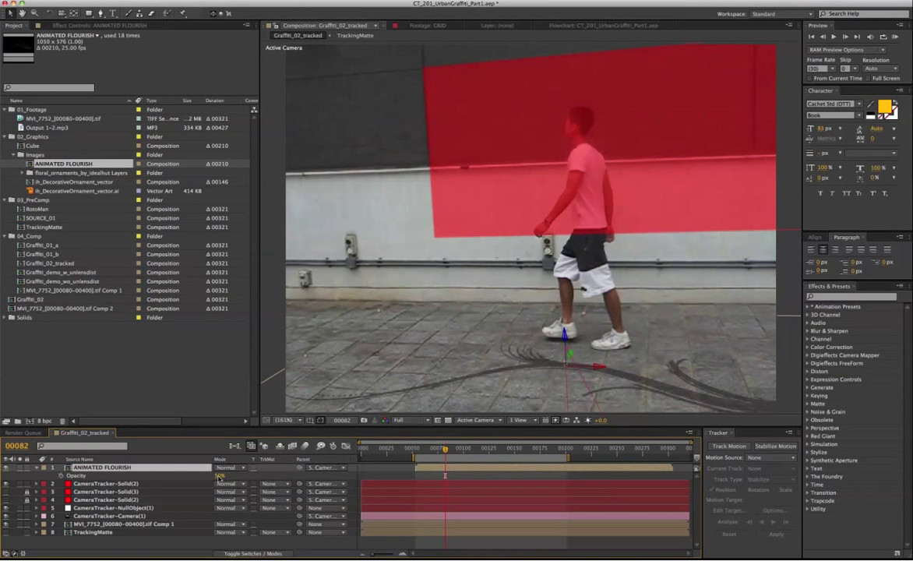
# Set the floor flourish's opacity to 100% and its scale to 16%
pyautogui.click(219, 476)
pyautogui.write('100')
pyautogui.press('Return')
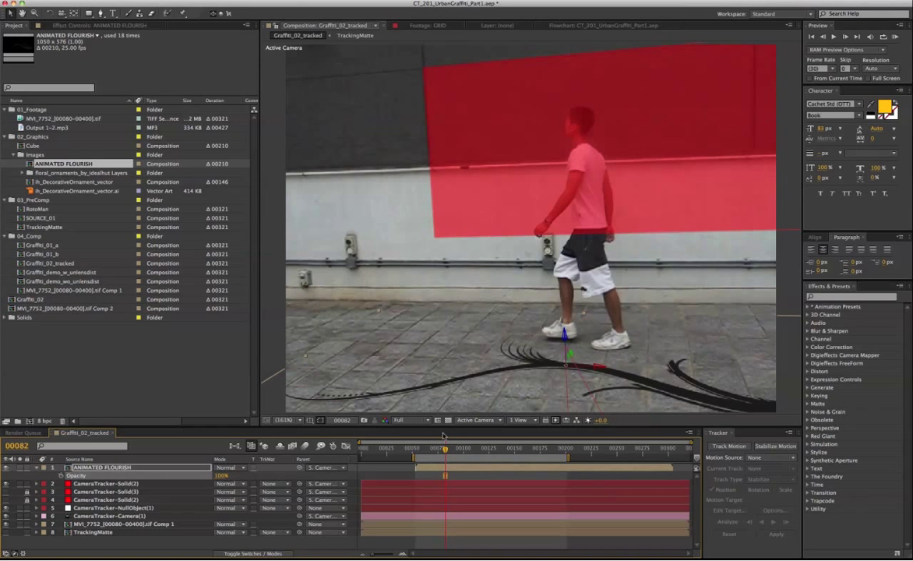
pyautogui.press('s')
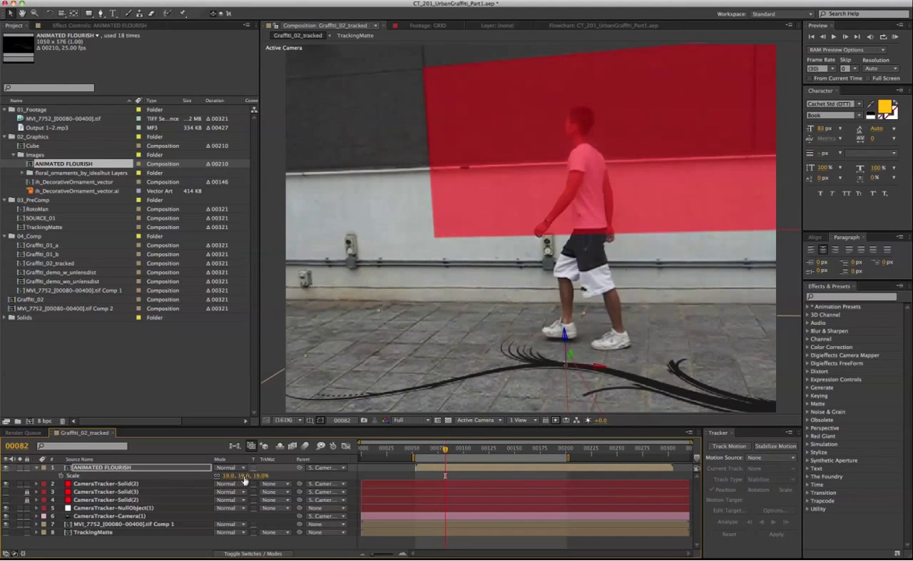
pyautogui.moveTo(244, 477); pyautogui.dragTo(250, 476)
# Shift the floor flourish along its X axis toward the walking man and check its placement over time
pyautogui.moveTo(429, 452)
pyautogui.mouseDown()
pyautogui.moveTo(417, 452)
pyautogui.moveTo(425, 452)
pyautogui.mouseUp()
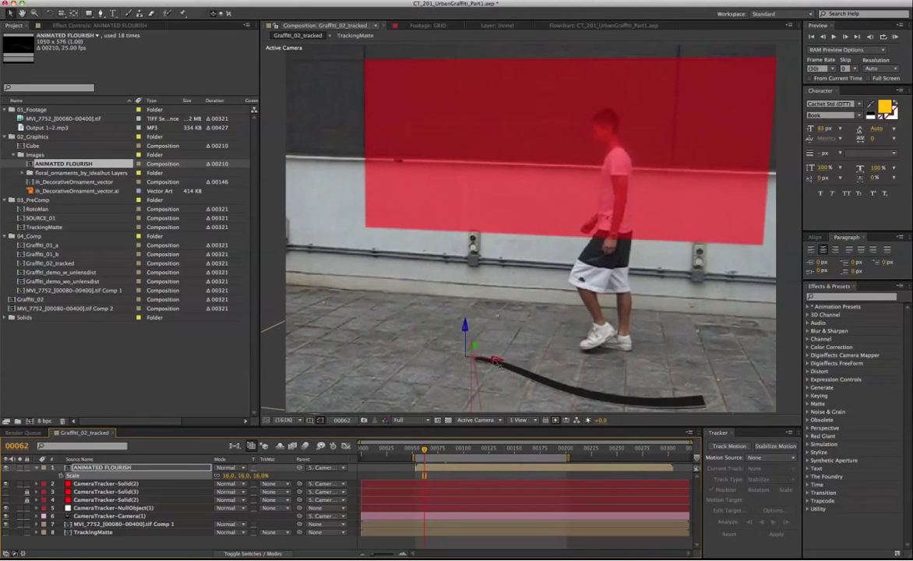
pyautogui.moveTo(496, 360); pyautogui.dragTo(563, 362)
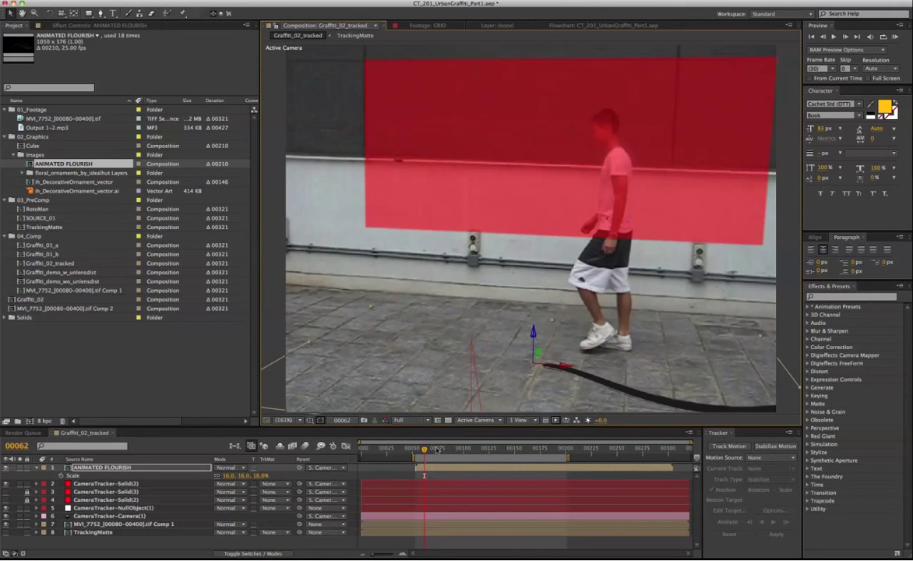
pyautogui.moveTo(434, 452); pyautogui.dragTo(419, 453)
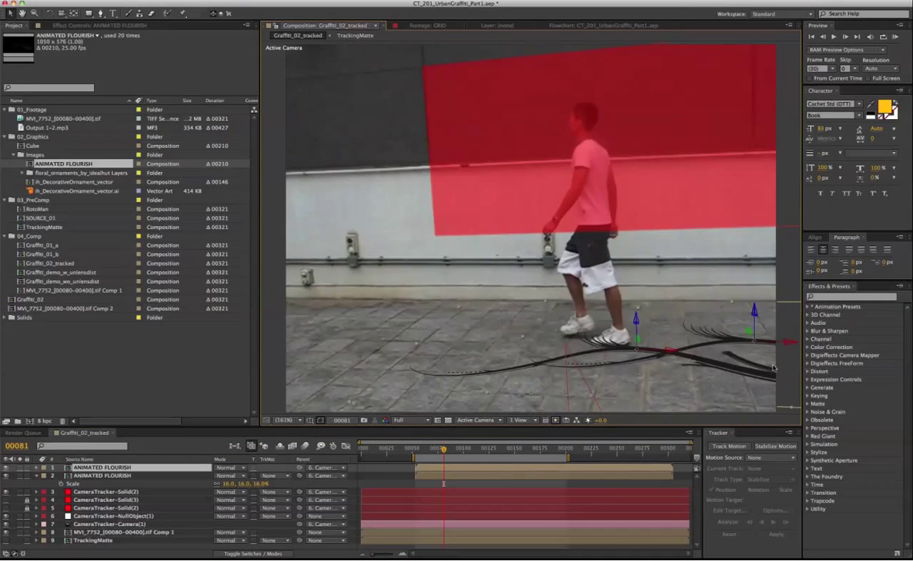
# Move and rotate the duplicated floor flourish to another spot on the pavement and scale it to 11%
pyautogui.moveTo(670, 321); pyautogui.dragTo(469, 327)
pyautogui.press('w')
pyautogui.press('s')
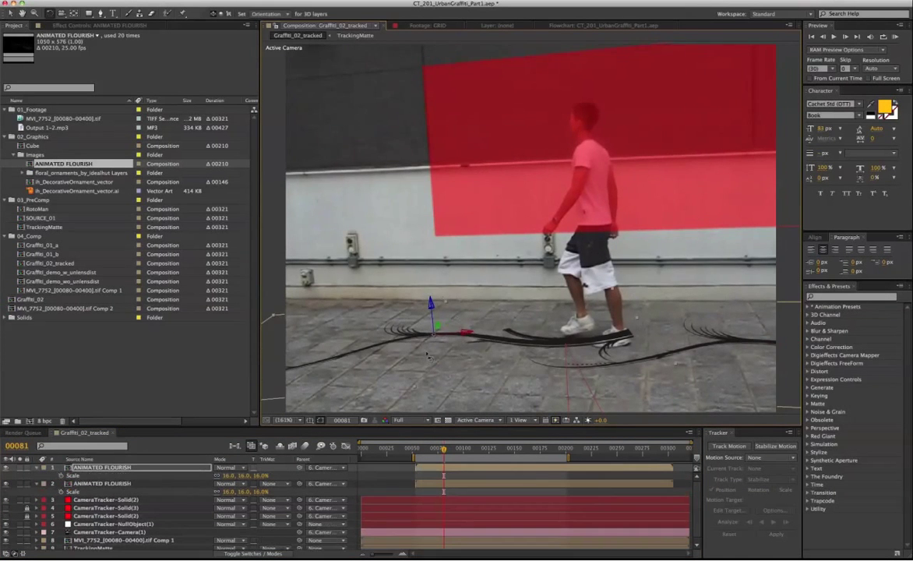
pyautogui.moveTo(238, 474); pyautogui.dragTo(234, 475)
pyautogui.press('v')
pyautogui.moveTo(433, 307); pyautogui.dragTo(461, 334)
# Adjust the rotation and pavement position of the 11% flourish at a further point in the shot
pyautogui.press('w')
pyautogui.click(488, 450)
pyautogui.press('v')
pyautogui.moveTo(702, 368); pyautogui.dragTo(641, 401)
pyautogui.press('h')
pyautogui.moveTo(651, 411); pyautogui.dragTo(641, 368)
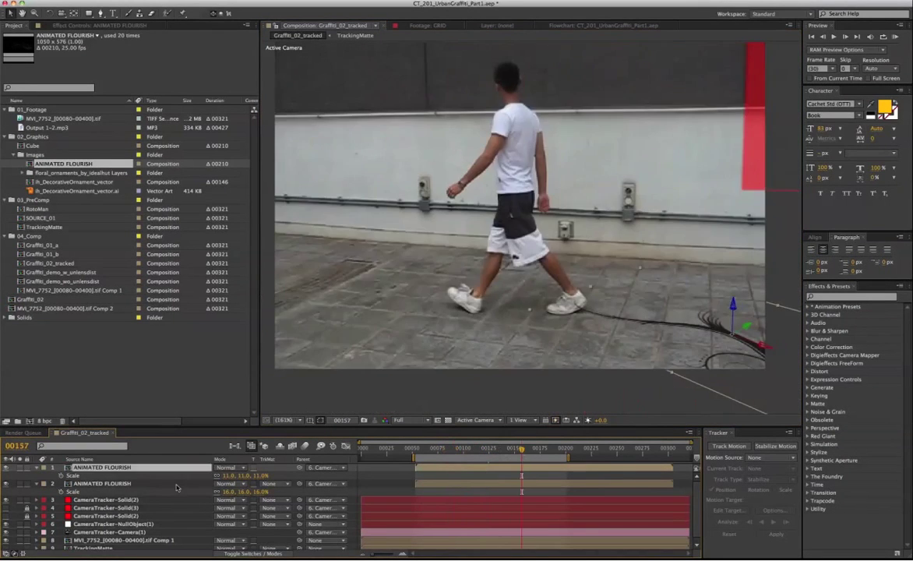
# Duplicate the 16% floor flourish, then rotate and move the copy to fill the pavement under the walker at frame 157
pyautogui.hotkey('ctrl', 'd')
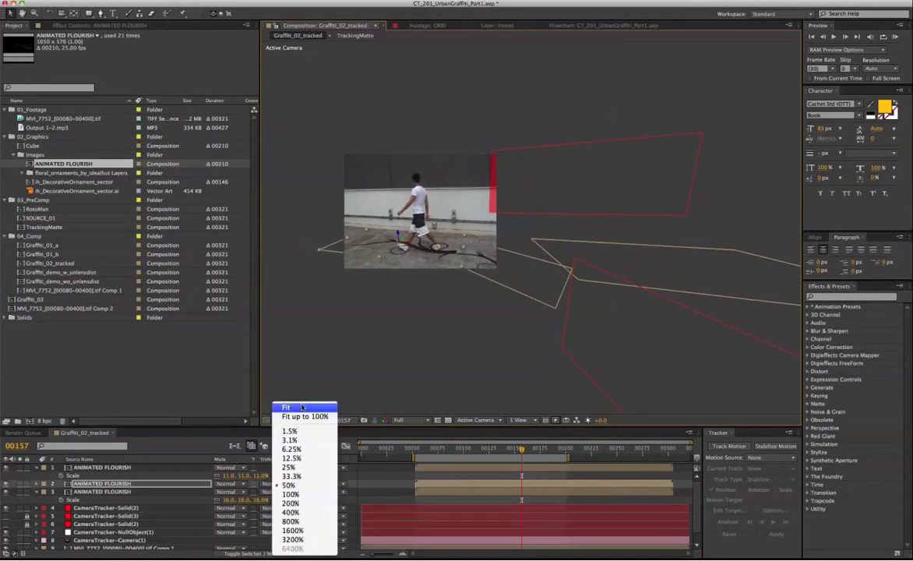
pyautogui.press('r')
pyautogui.press('w')
pyautogui.moveTo(473, 319); pyautogui.dragTo(481, 363)
pyautogui.press('v')
pyautogui.press('r')
pyautogui.press('w')
pyautogui.press('v')
pyautogui.click(37, 468)
# Replace the visible wall solid, CameraTracker-Solid(2), with the ANIMATED FLOURISH composition
pyautogui.click(98, 499)
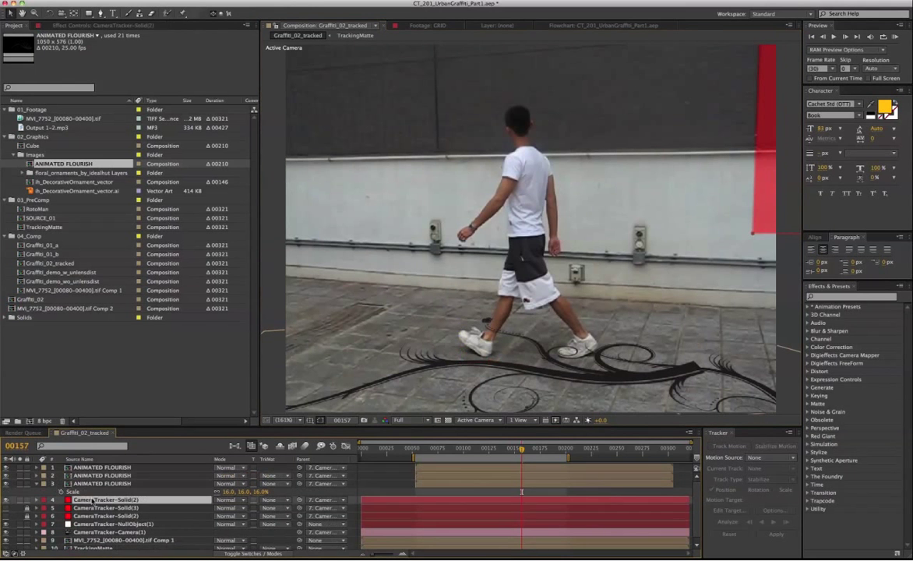
pyautogui.click(438, 449)
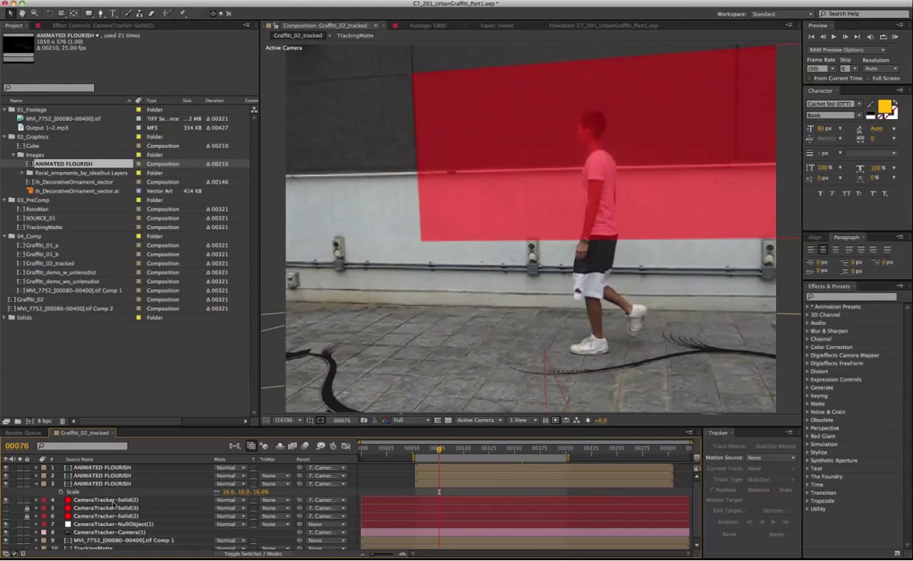
pyautogui.moveTo(64, 164); pyautogui.dragTo(155, 467)
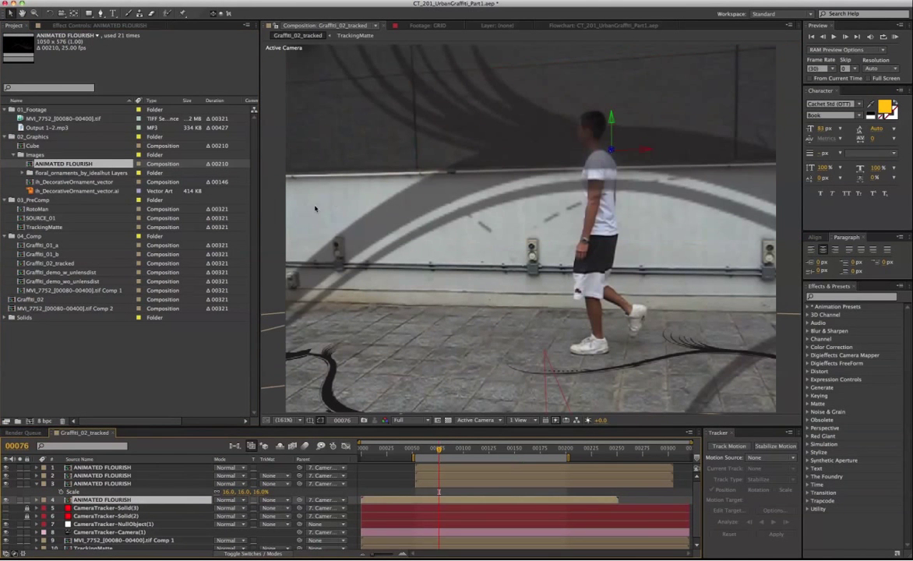
# Scale down the wall flourish to fit the wall and set its opacity to 100%
pyautogui.press('s')
pyautogui.moveTo(251, 508); pyautogui.dragTo(187, 508)
pyautogui.press('t')
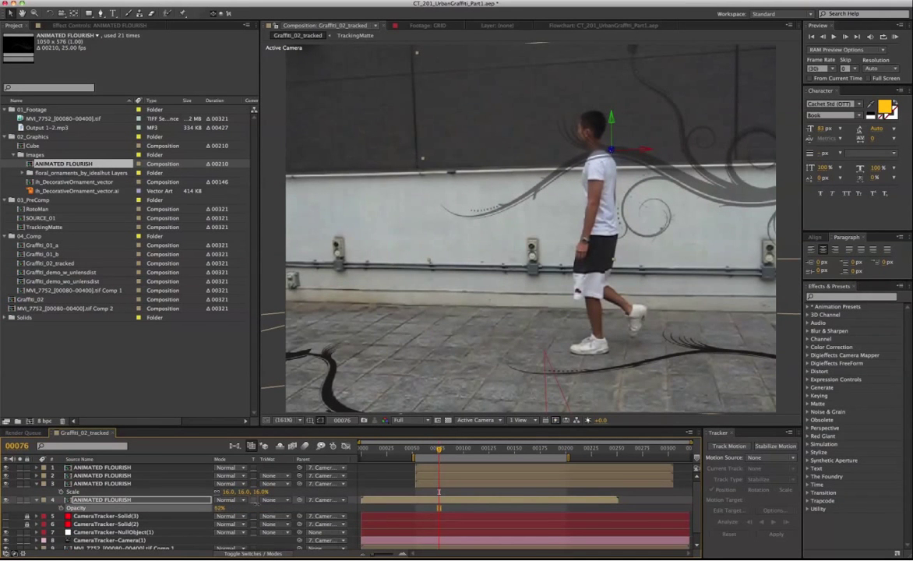
# Slide the wall flourish along its X axis and check its position against the walker at several frames
pyautogui.moveTo(455, 452); pyautogui.dragTo(415, 458)
pyautogui.moveTo(535, 154); pyautogui.dragTo(570, 153)
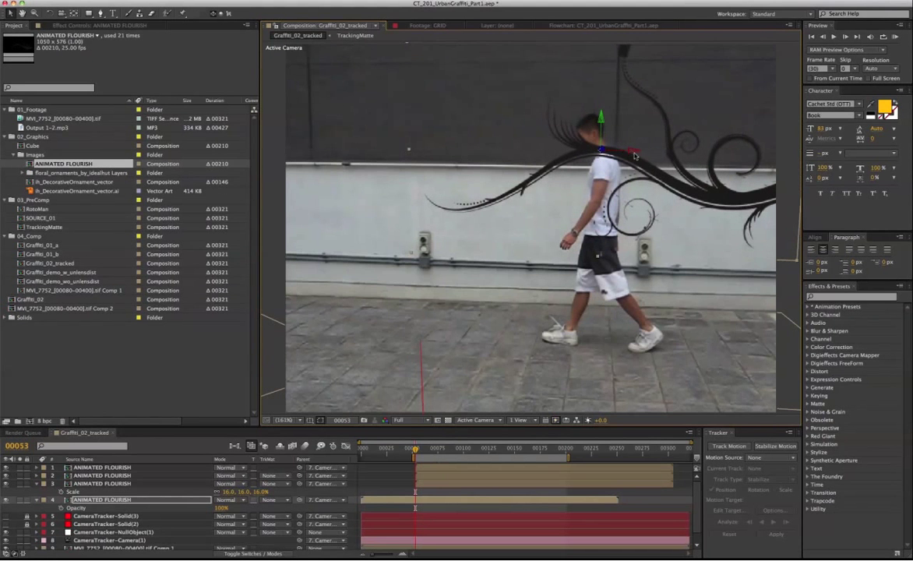
pyautogui.click(427, 448)
pyautogui.moveTo(437, 454); pyautogui.dragTo(448, 453)
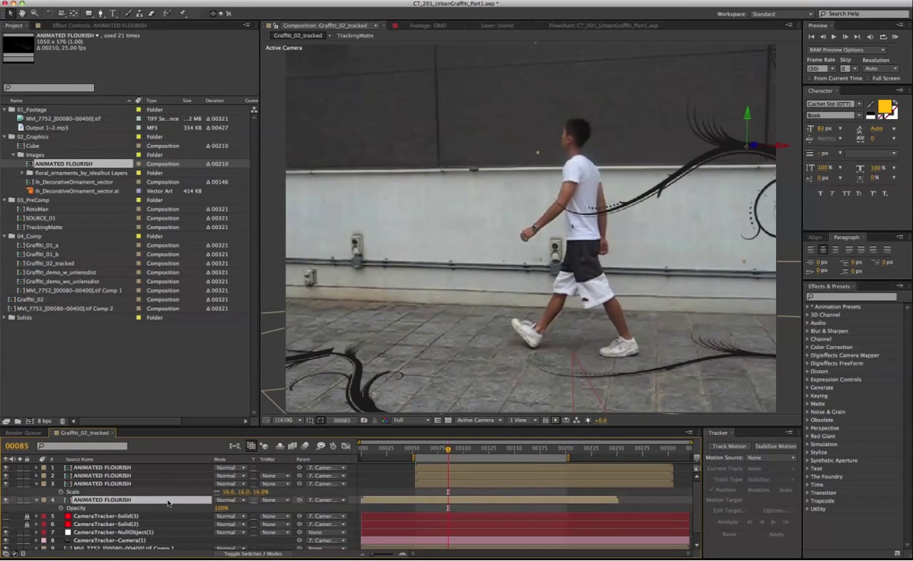
# Duplicate the wall flourish and move both wall flourish layers to the top of the layer stack
pyautogui.hotkey('ctrl', 'd')
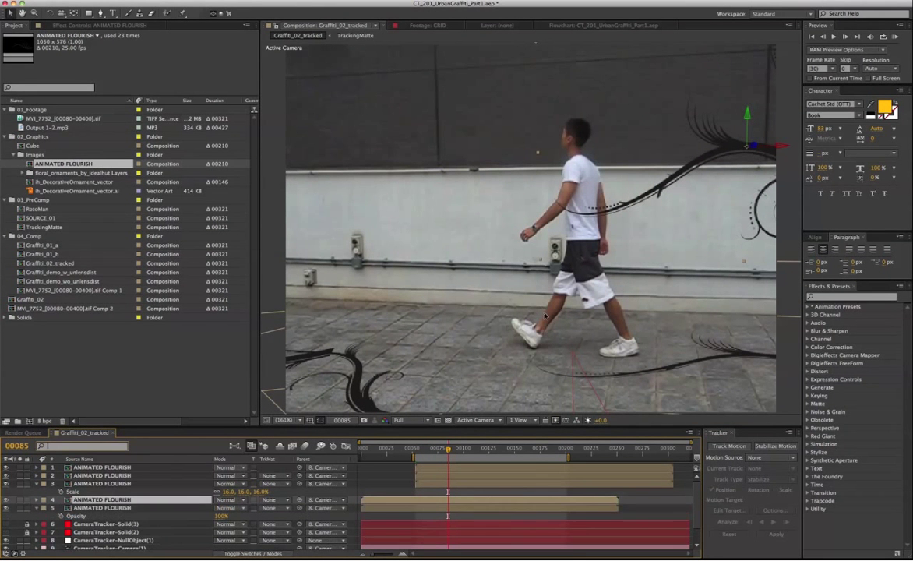
pyautogui.keyDown('shift'); pyautogui.click(127, 508); pyautogui.keyUp('shift')
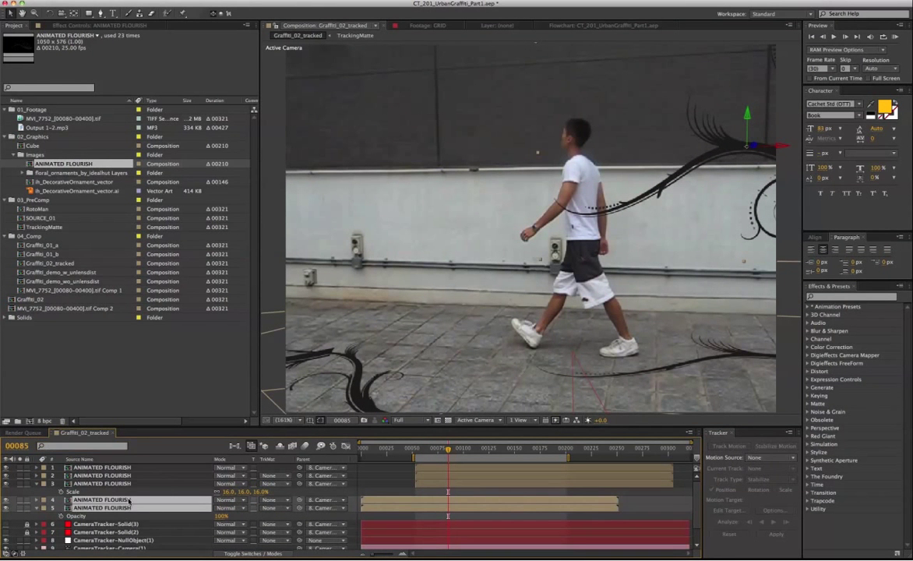
pyautogui.moveTo(129, 502); pyautogui.dragTo(139, 466)
pyautogui.moveTo(139, 466); pyautogui.dragTo(152, 461)
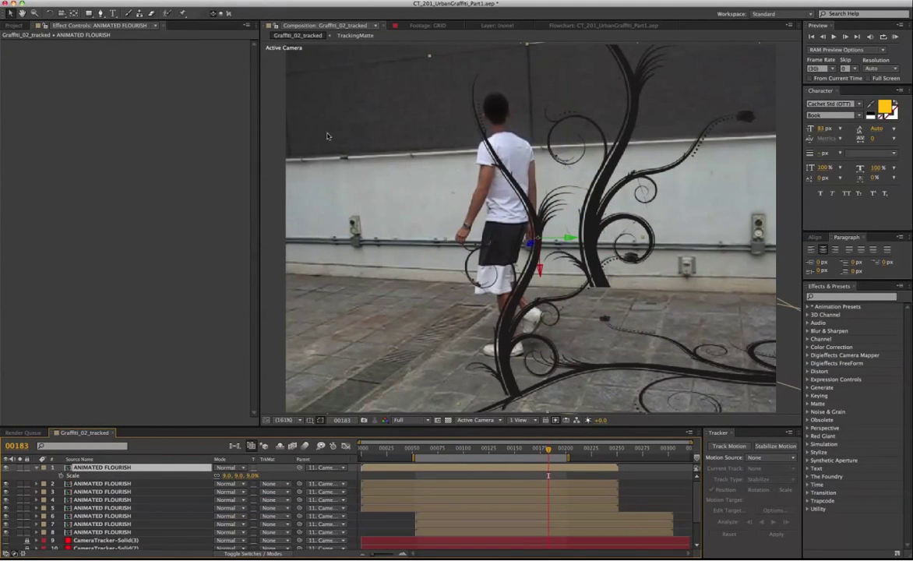
# Apply the Fill effect from the Generate category to the topmost ANIMATED FLOURISH layer
pyautogui.click(201, 1)
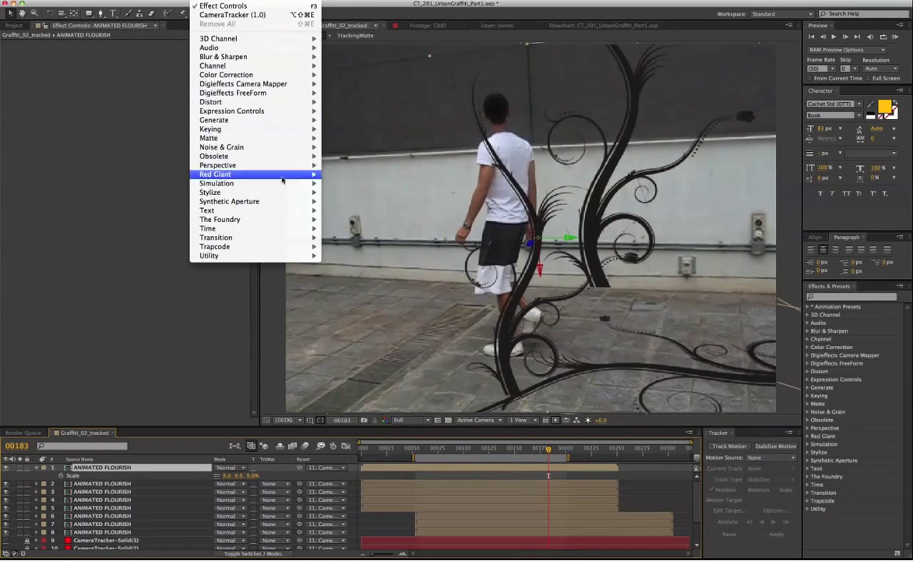
pyautogui.moveTo(292, 187)
pyautogui.moveTo(268, 120)
pyautogui.click(343, 246)
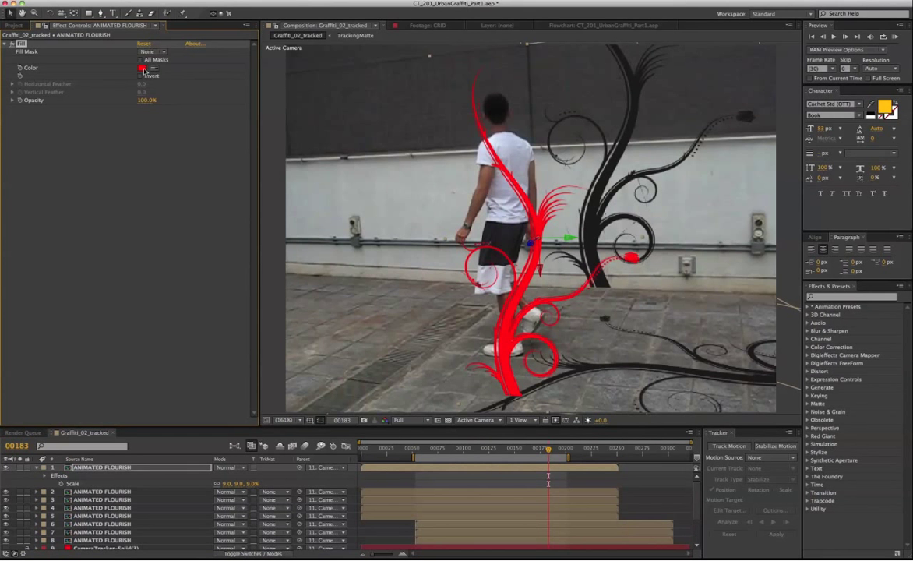
# Set the topmost flourish's Fill color to dark red 660000 and its blending mode to Multiply
pyautogui.click(142, 68)
pyautogui.moveTo(218, 282); pyautogui.dragTo(220, 277)
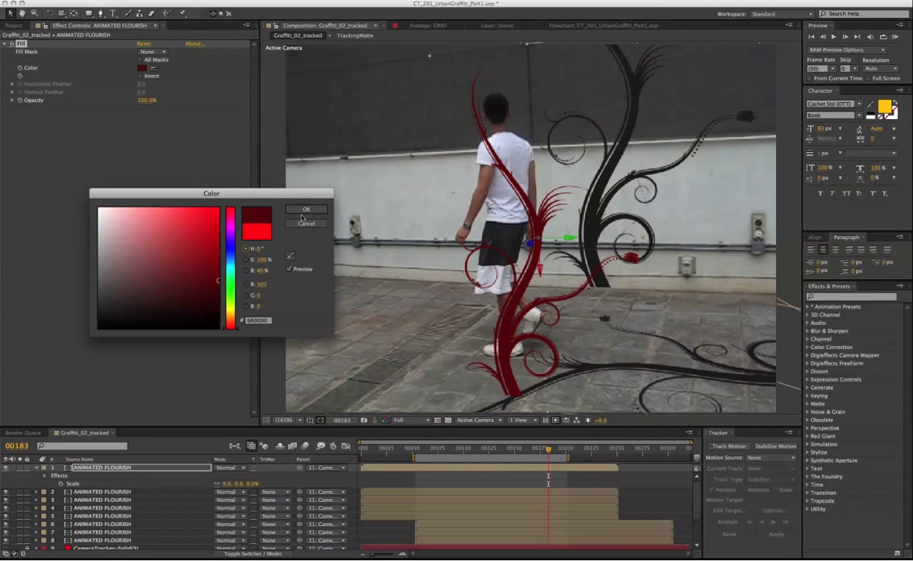
pyautogui.click(306, 209)
pyautogui.click(230, 468)
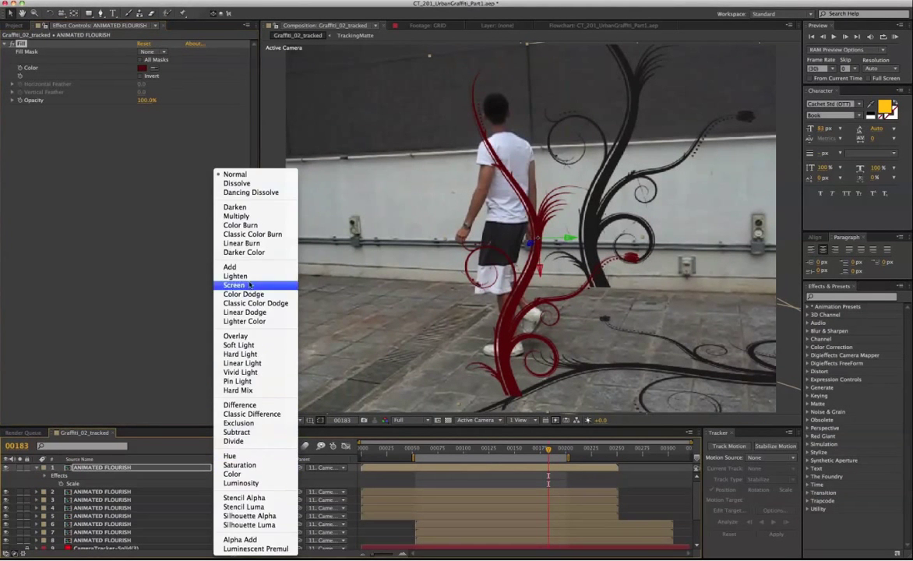
pyautogui.click(248, 216)
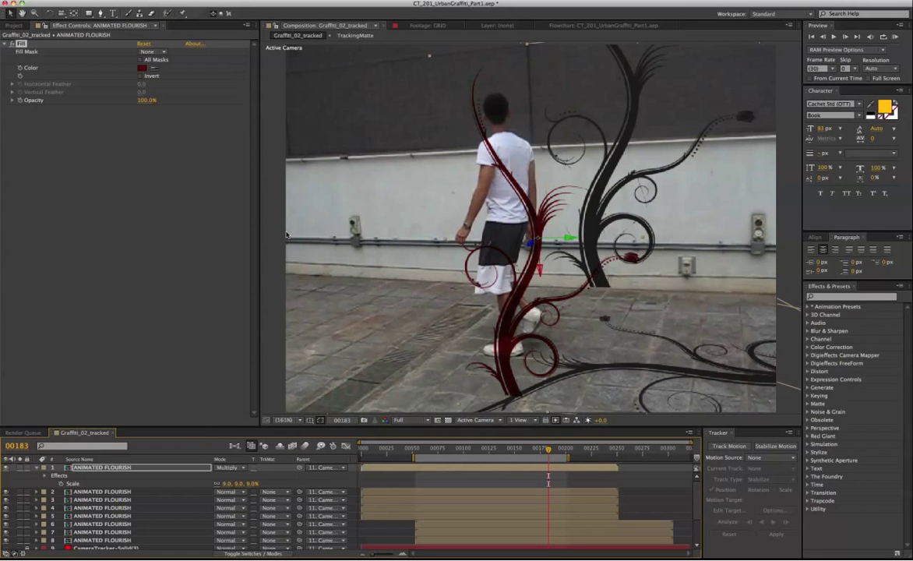
# Copy the topmost flourish's dark red Fill effect to the other seven ANIMATED FLOURISH layers and set their blending mode to Multiply
pyautogui.click(150, 293)
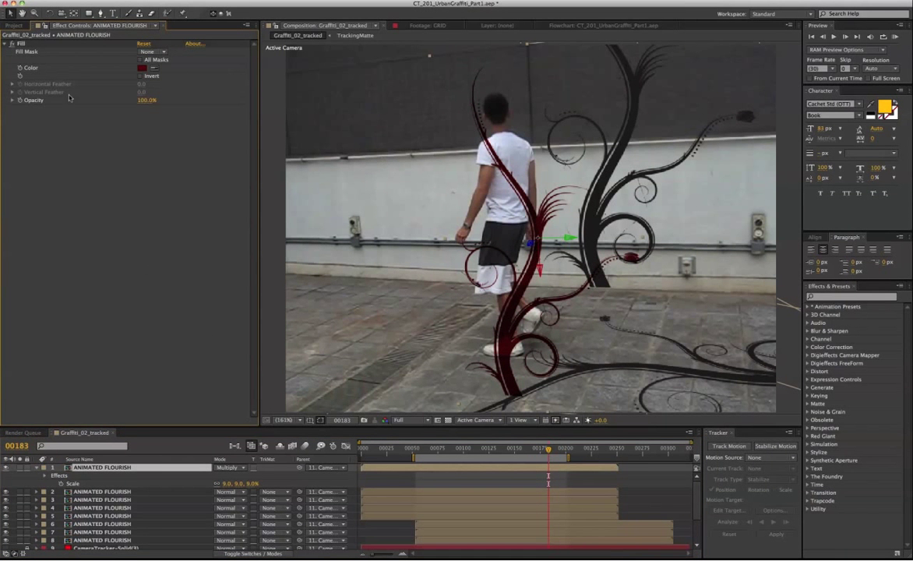
pyautogui.press('super+a')
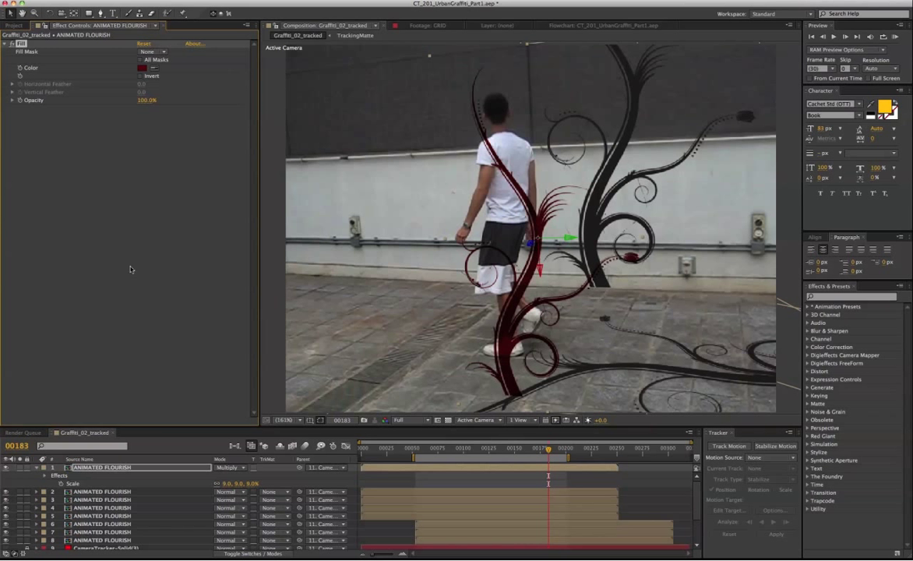
pyautogui.click(143, 495)
pyautogui.keyDown('shift'); pyautogui.click(143, 540); pyautogui.keyUp('shift')
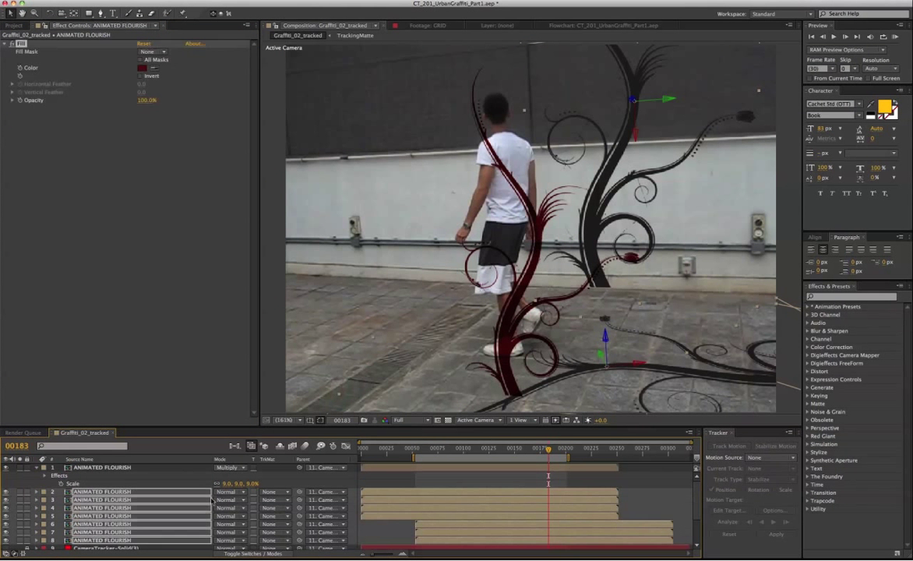
pyautogui.click(231, 491)
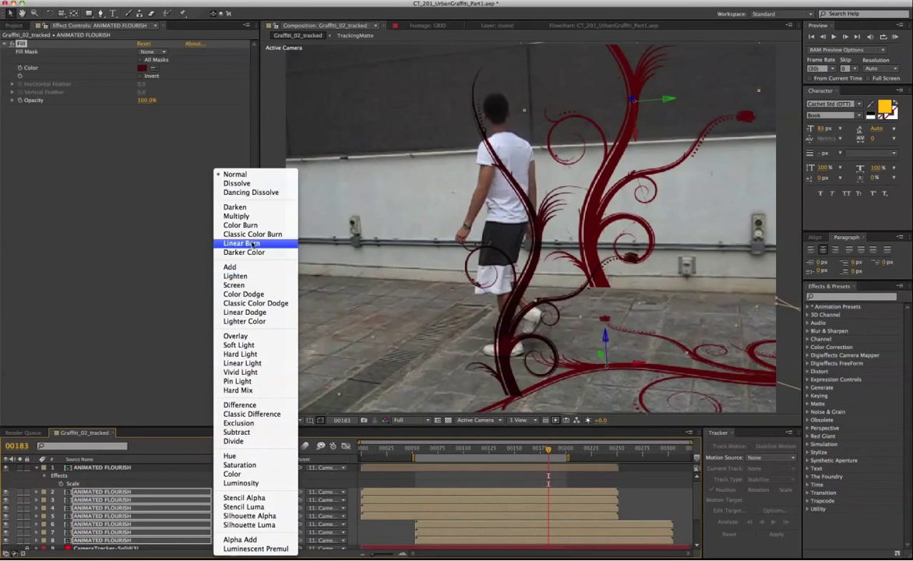
pyautogui.click(236, 216)
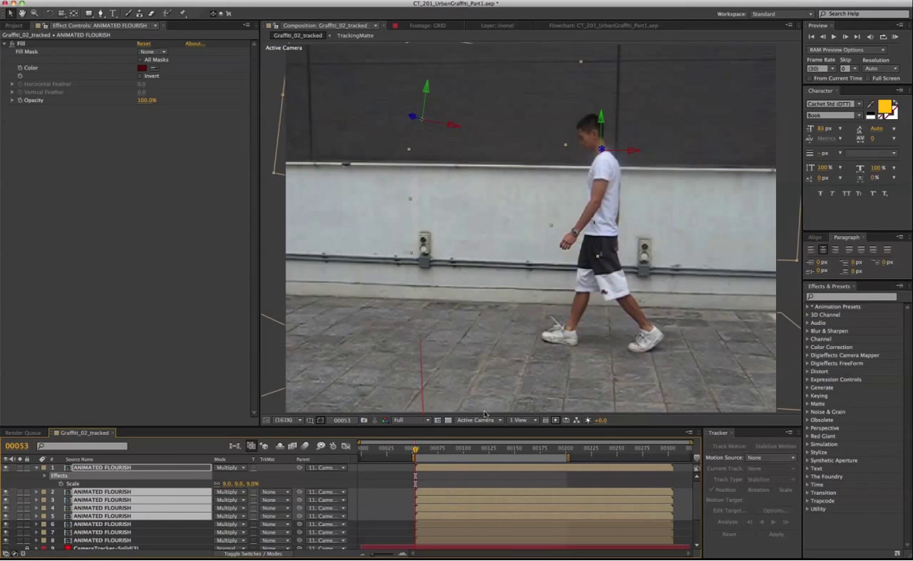
# Sequence all eight ANIMATED FLOURISH layers from the bottommost upward, starting at frame 53, with a 240-frame overlap and the transition off
pyautogui.click(432, 483)
pyautogui.keyDown('shift'); pyautogui.click(434, 533); pyautogui.keyUp('shift')
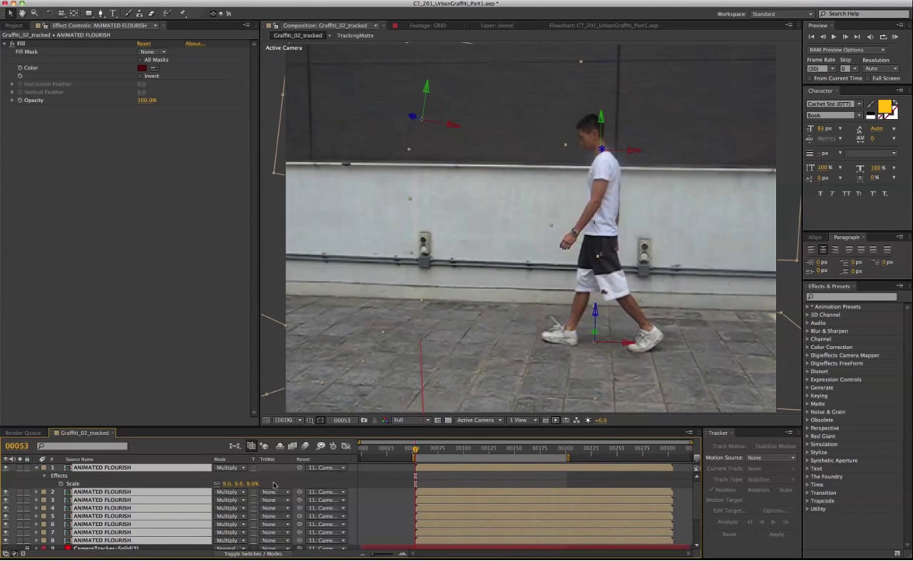
pyautogui.press('u')
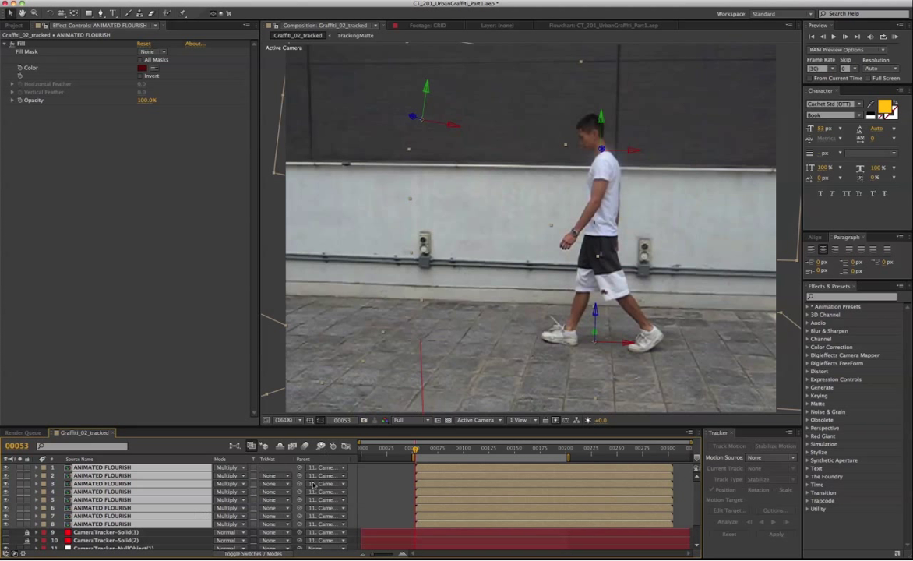
pyautogui.click(362, 522)
pyautogui.click(140, 522)
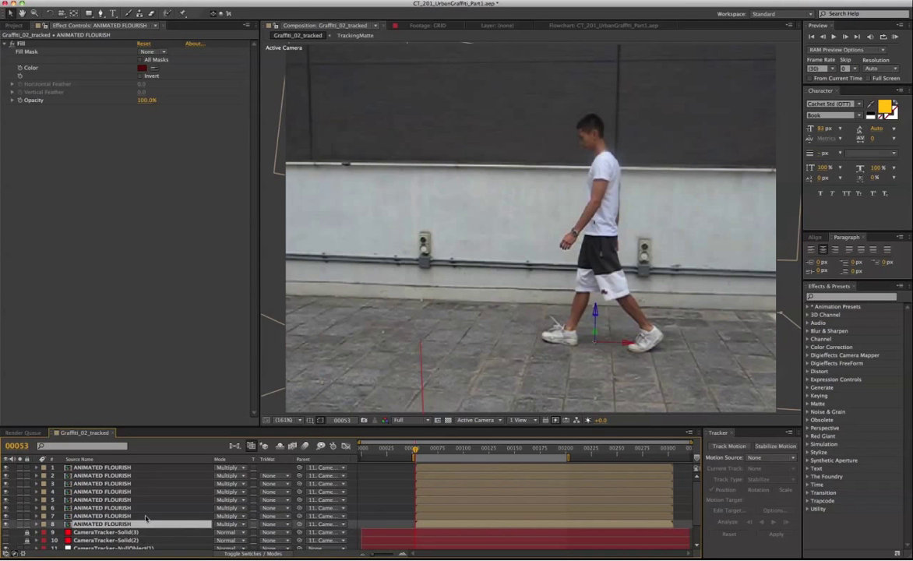
pyautogui.keyDown('shift'); pyautogui.click(149, 469); pyautogui.keyUp('shift')
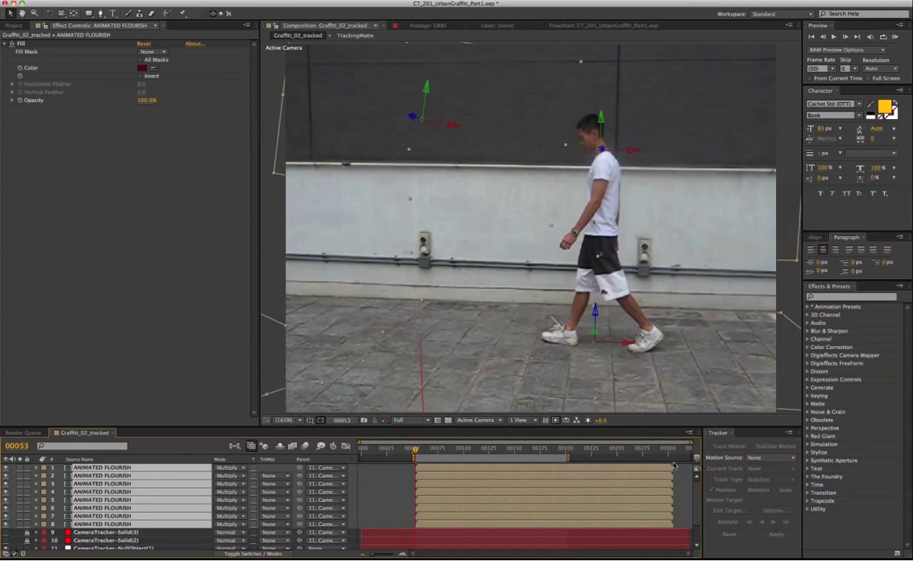
pyautogui.rightClick(174, 524)
pyautogui.moveTo(234, 390)
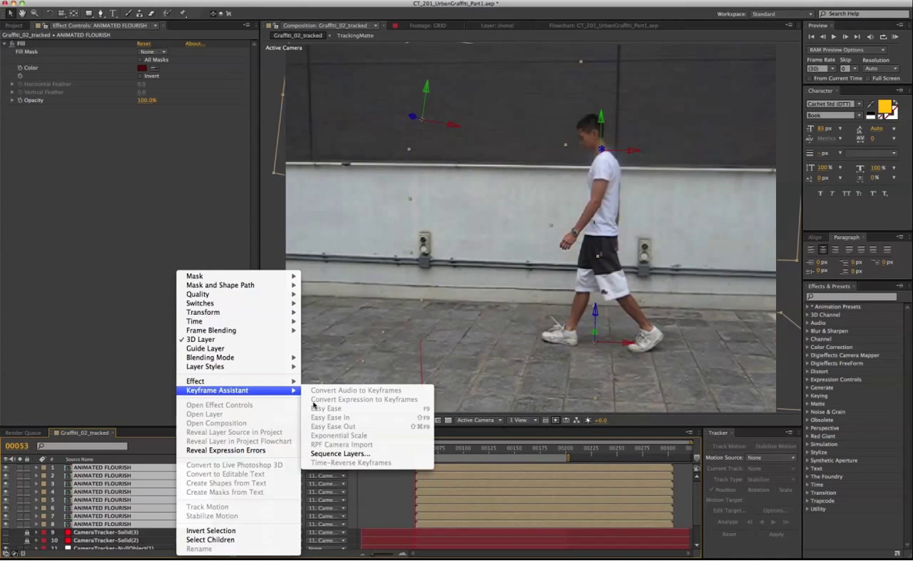
pyautogui.click(340, 454)
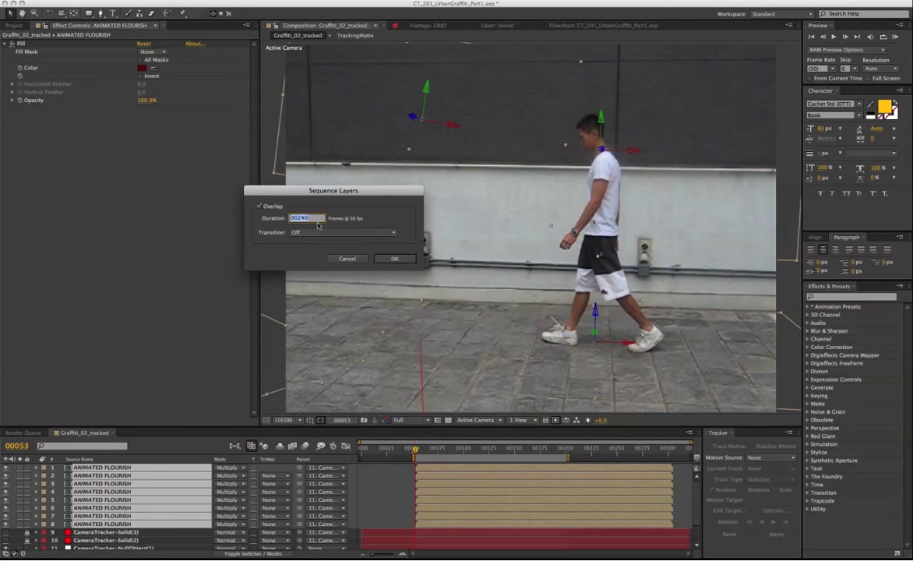
pyautogui.click(395, 260)
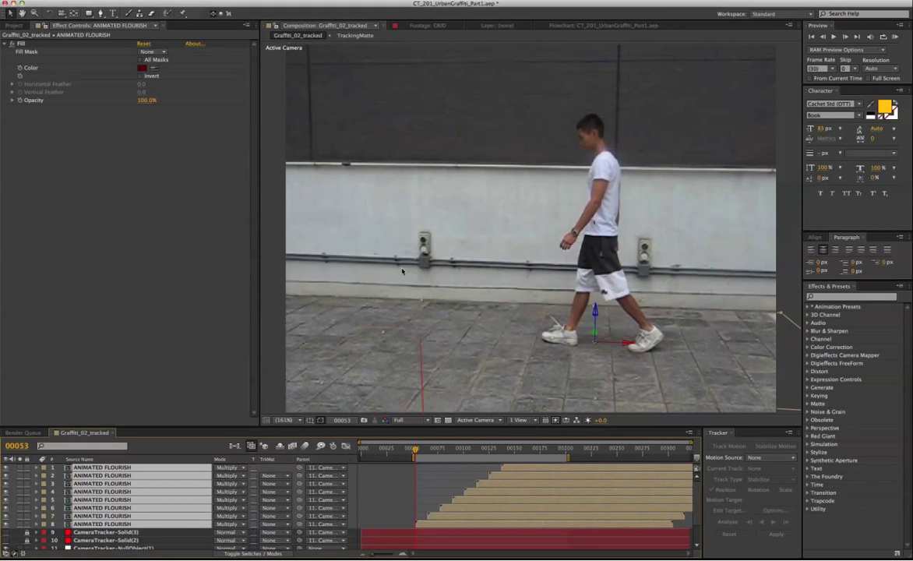
# Check the flourish growth around frame 72 and slide flourish layers 5 to 7 earlier in time
pyautogui.moveTo(418, 454)
pyautogui.mouseDown()
pyautogui.moveTo(460, 451)
pyautogui.moveTo(435, 451)
pyautogui.mouseUp()
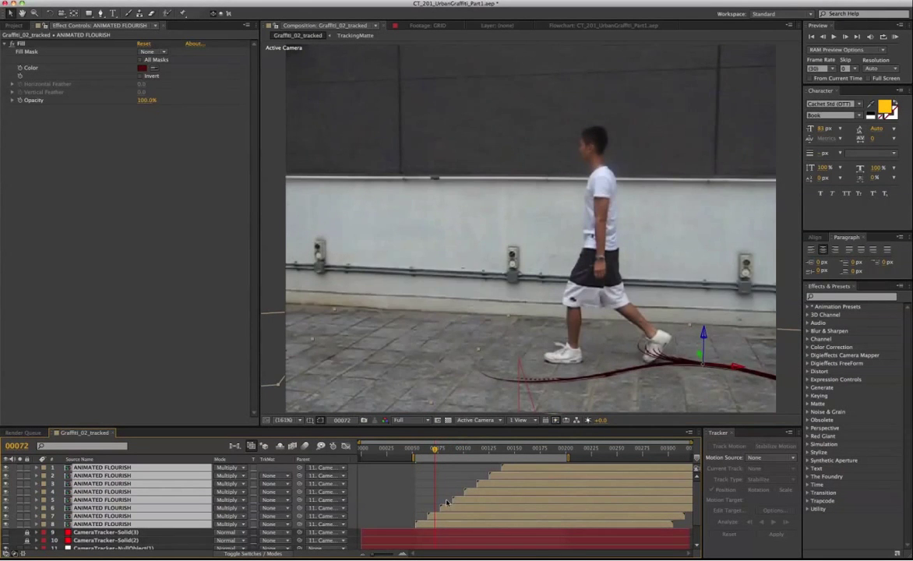
pyautogui.moveTo(447, 506); pyautogui.dragTo(434, 511)
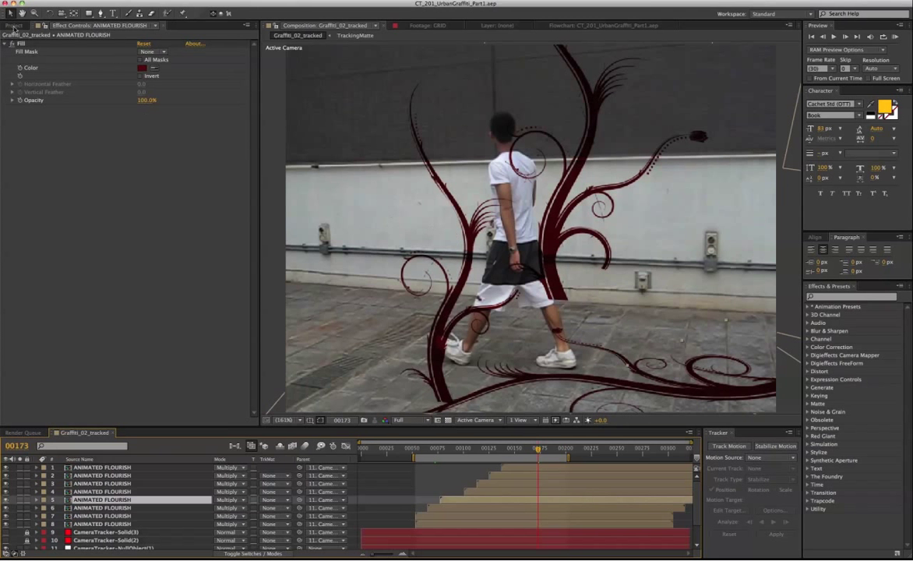
# Add the RotoMan precomp directly below the topmost flourish layer and check the walker against the flourishes at several frames, including 65 and 161
pyautogui.click(16, 25)
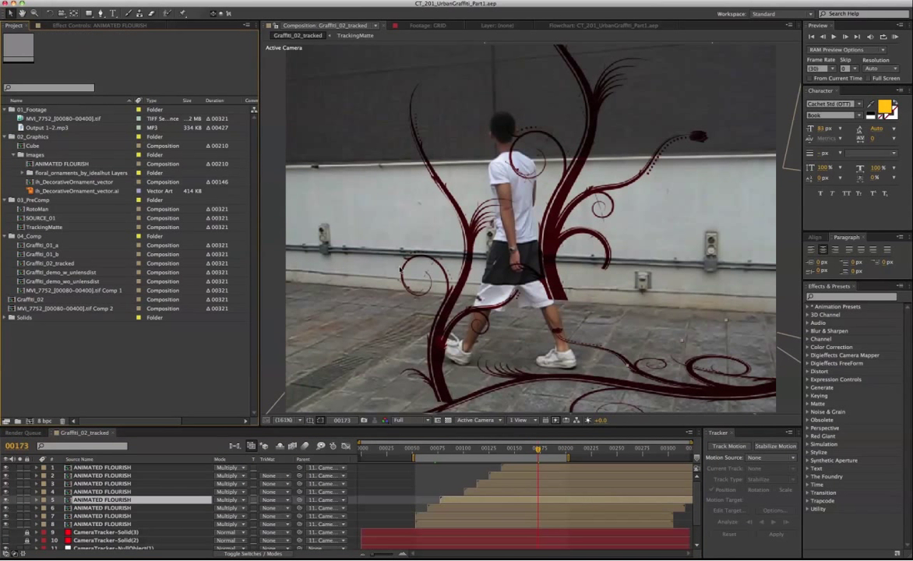
pyautogui.click(48, 209)
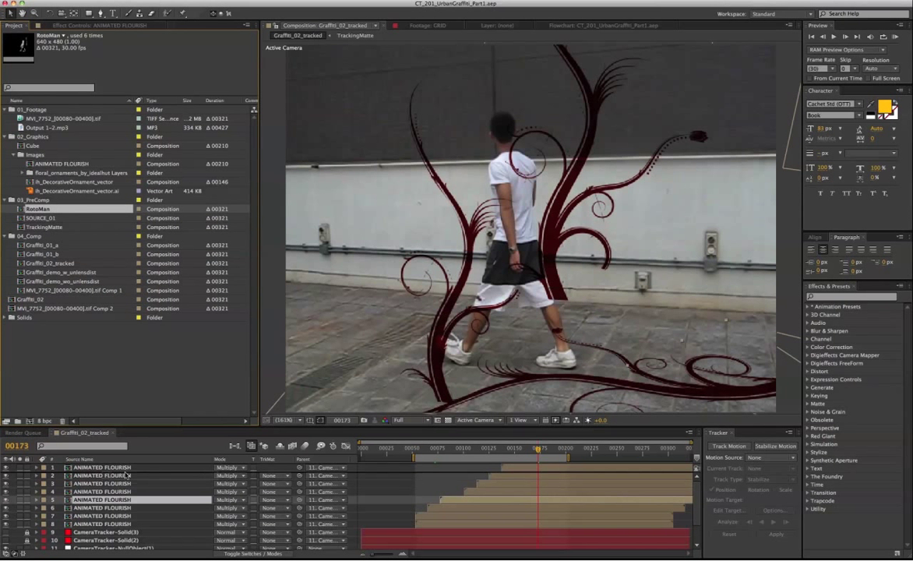
pyautogui.moveTo(125, 475); pyautogui.dragTo(126, 472)
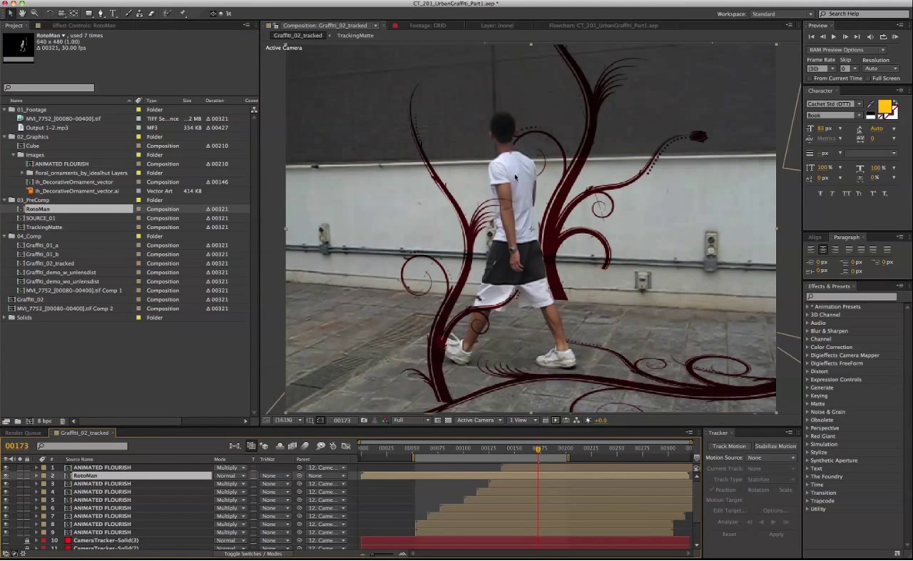
pyautogui.moveTo(521, 454); pyautogui.dragTo(500, 457)
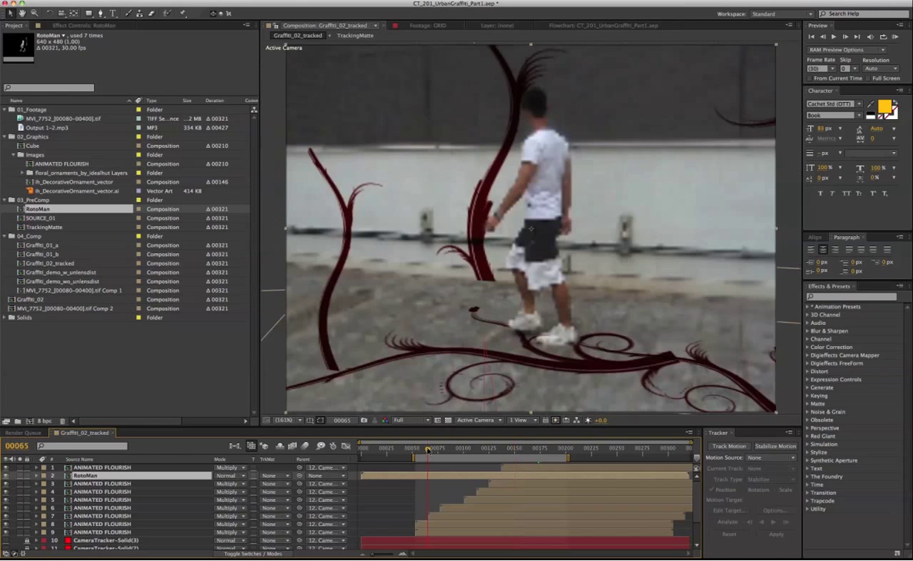
pyautogui.click(427, 451)
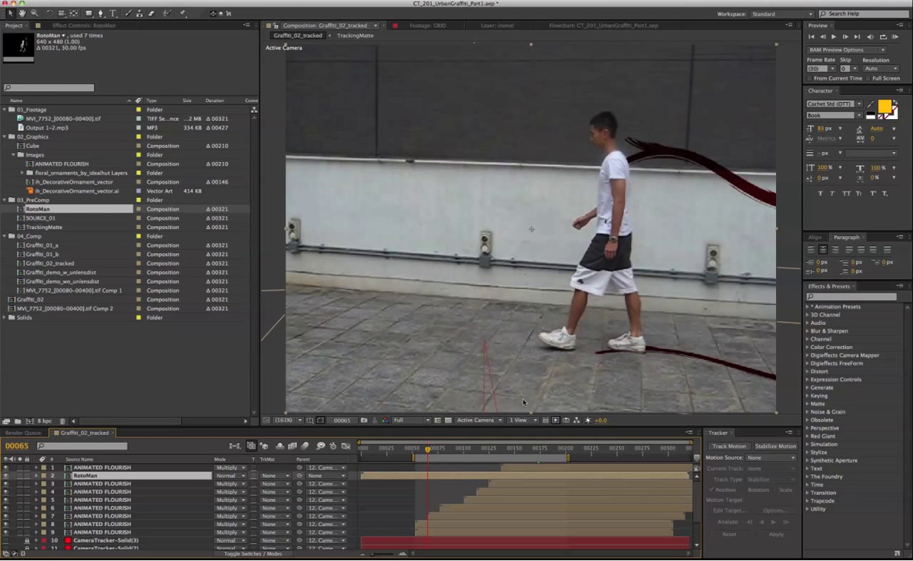
pyautogui.click(431, 450)
pyautogui.click(526, 450)
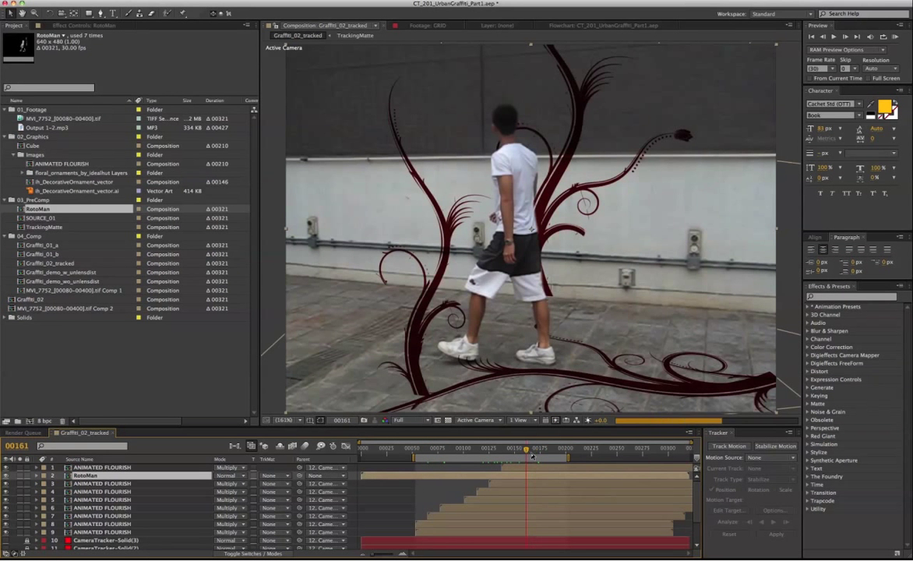